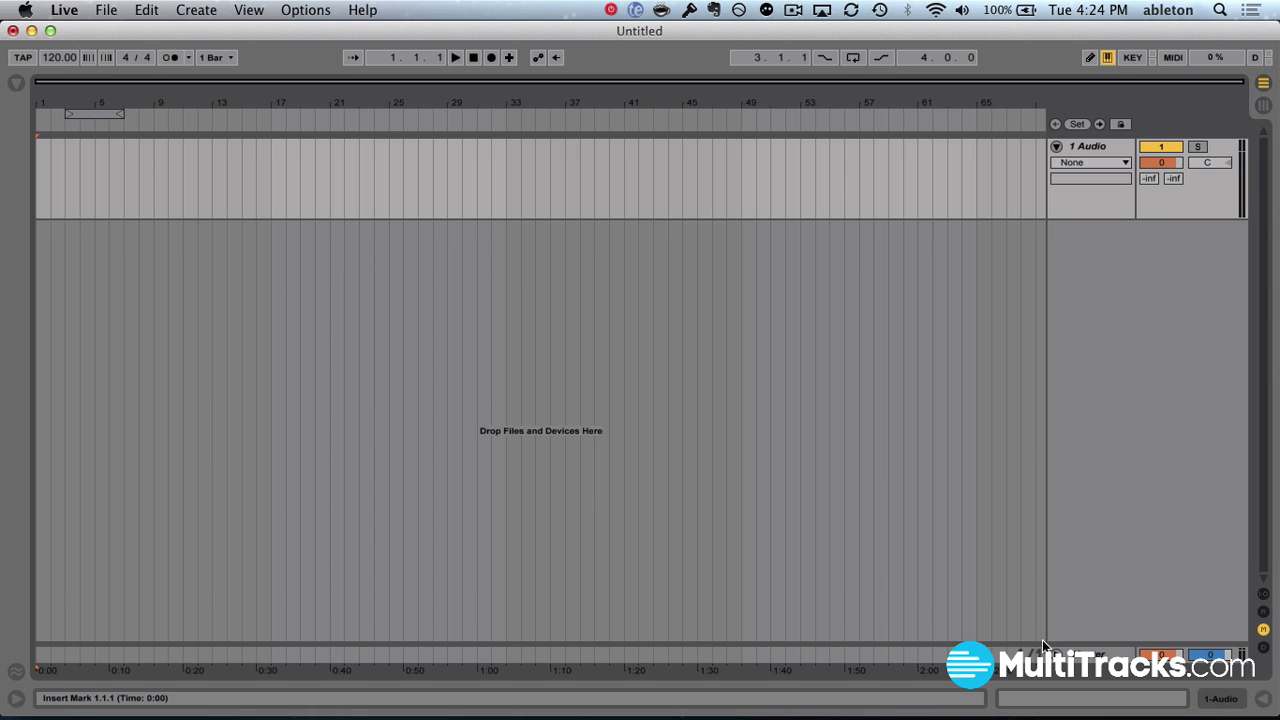
- Set the Master track's automation lane to Mixer > Song Tempo, then collapse the Master track
drag(1042, 642, 1042, 580)
click(1077, 612)
click(1079, 618)
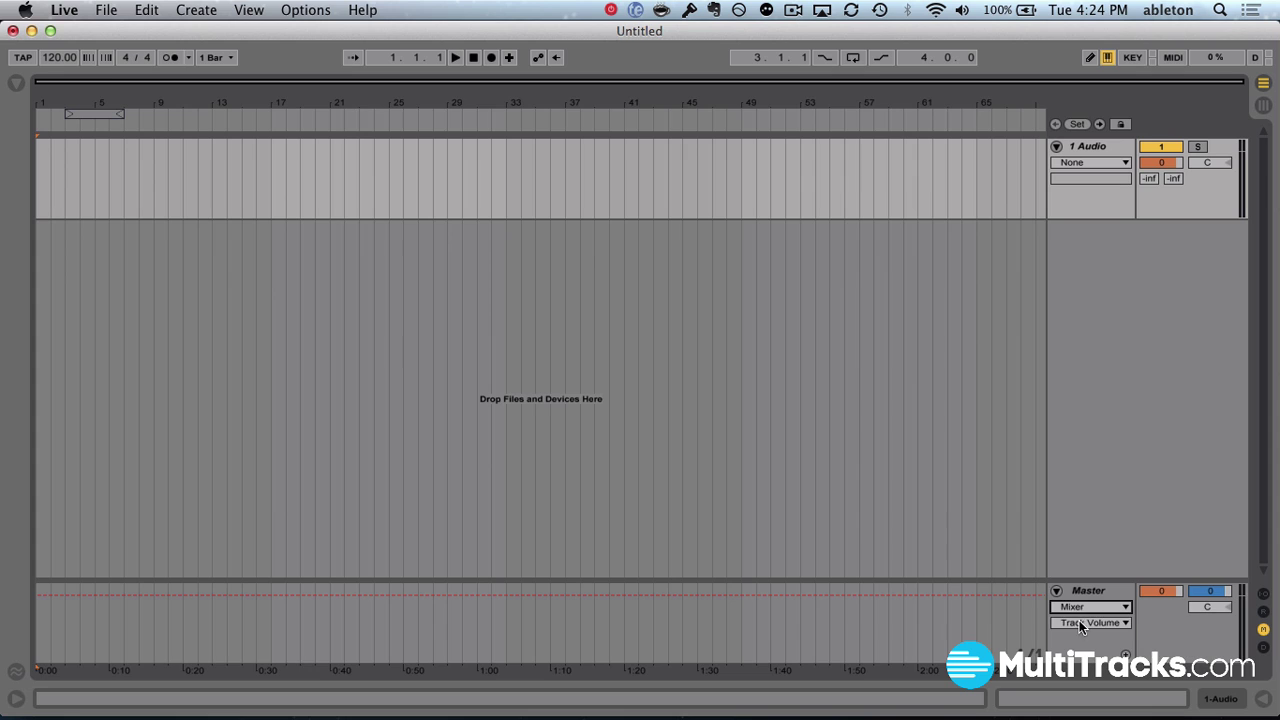
click(1079, 621)
click(1098, 565)
click(1056, 591)
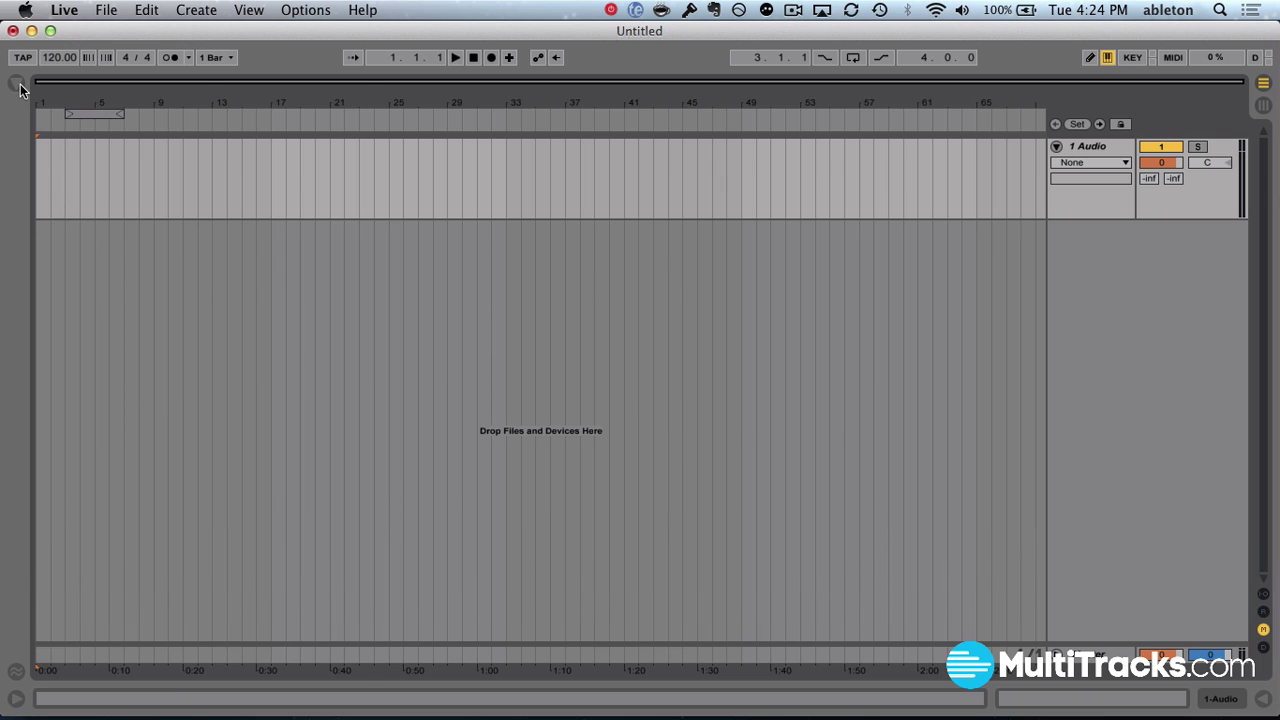
- Drag the ENTER TEMPO IN SEG. BPM clips from Desktop's Live_Set_Template.als TEMPO track into the arrangement
click(16, 83)
click(66, 391)
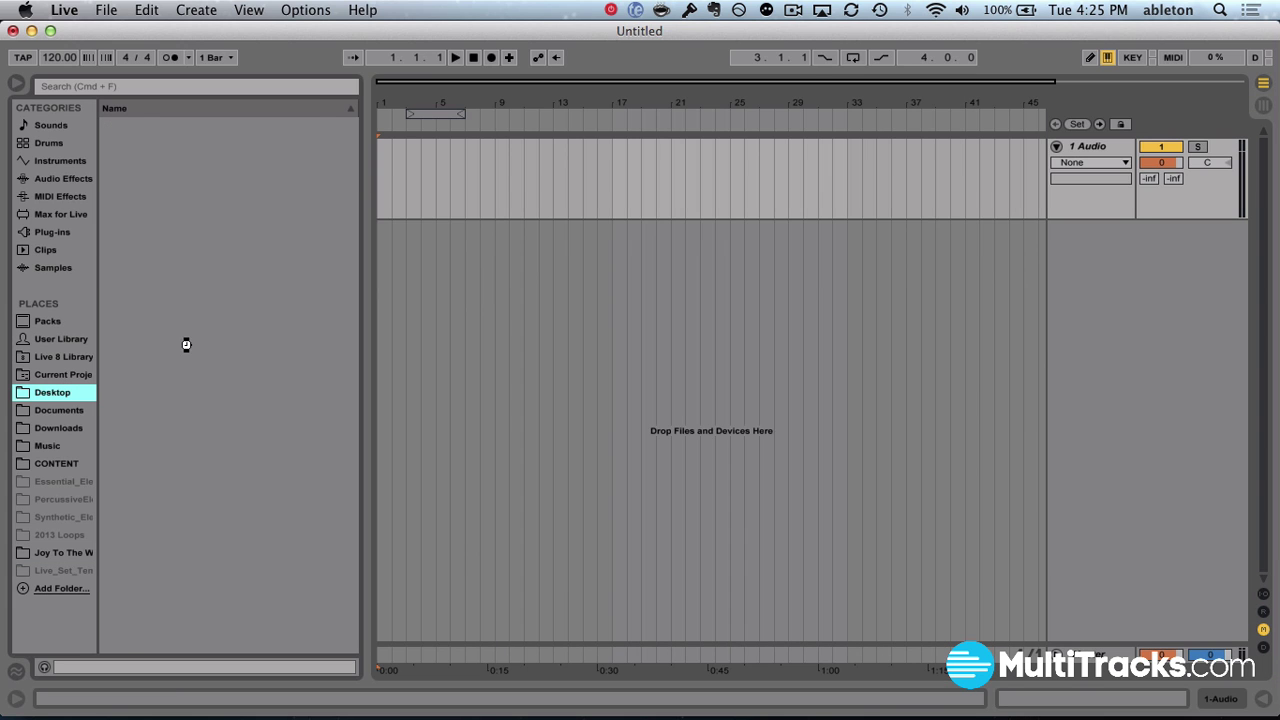
click(149, 485)
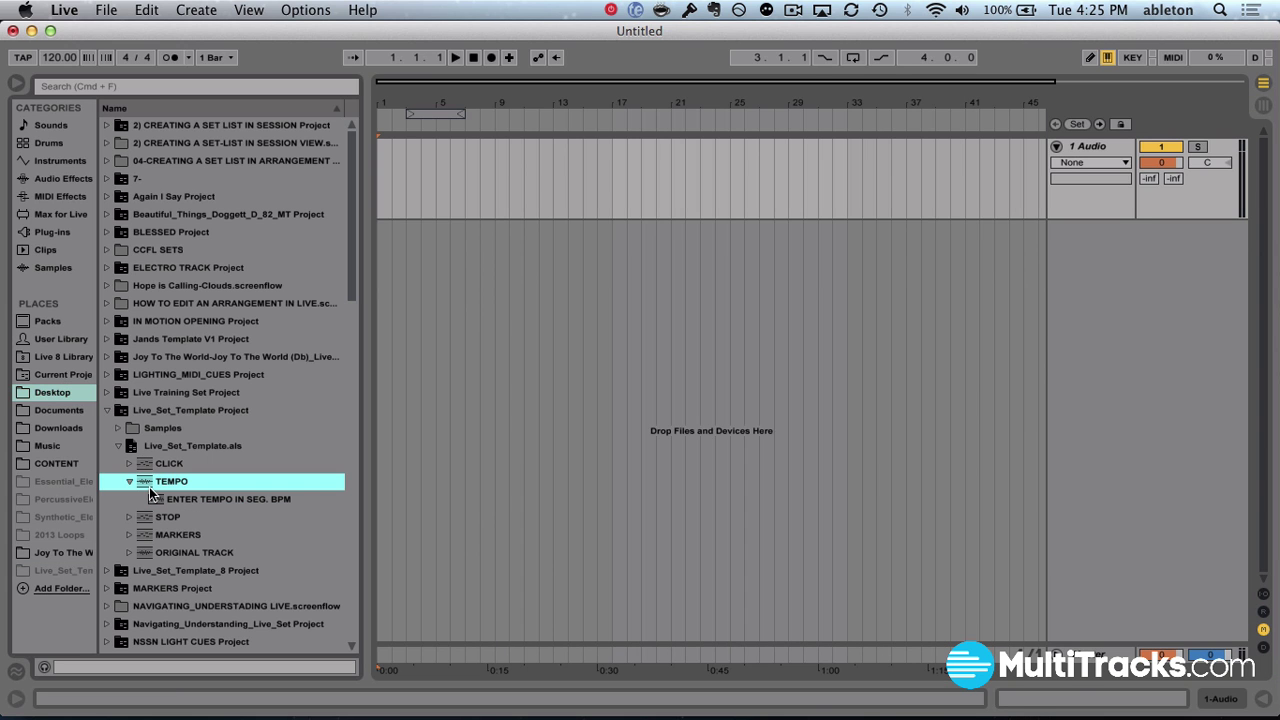
click(150, 496)
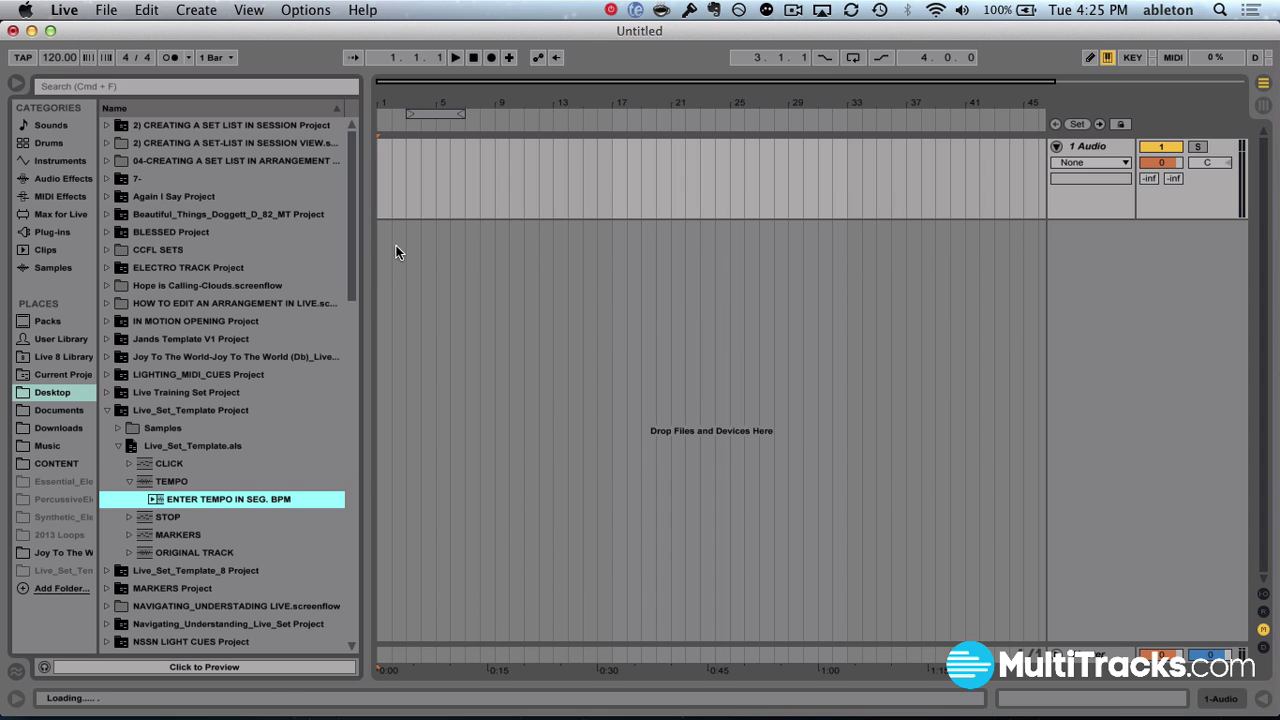
drag(396, 252, 828, 235)
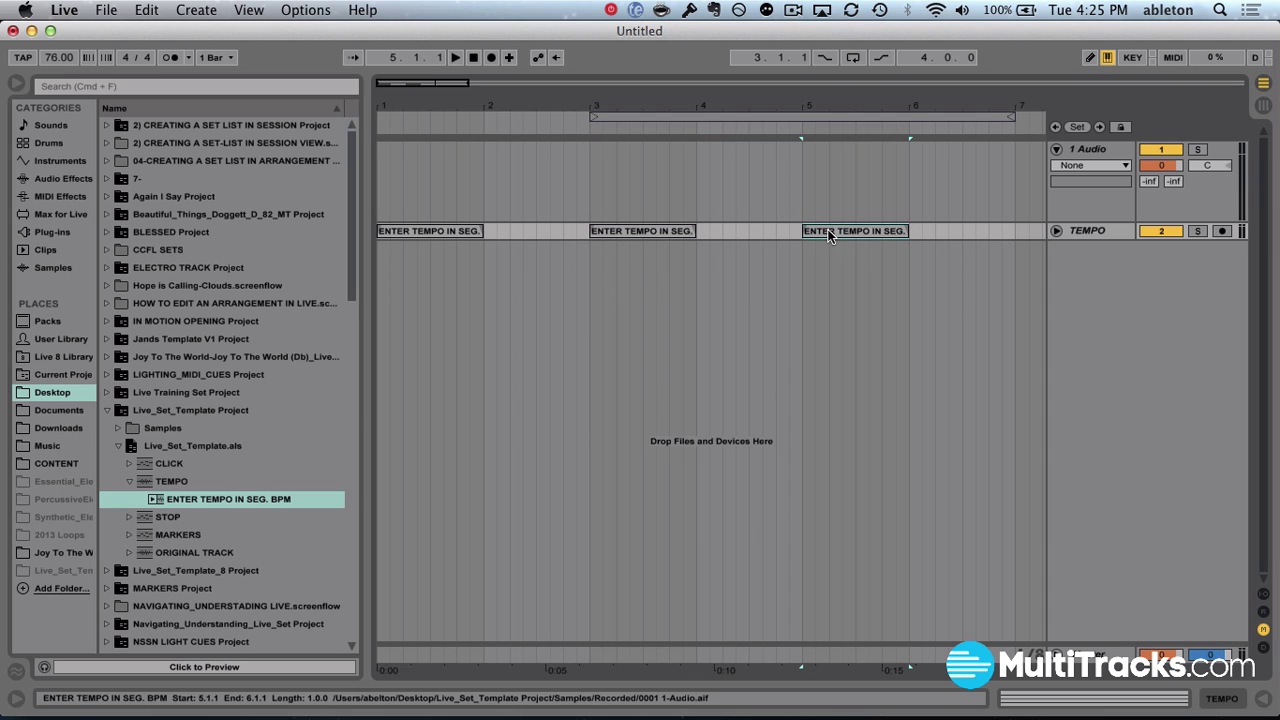
- Hide the browser and lengthen the three TEMPO clips to end at bars 3, 5 and 7
click(16, 84)
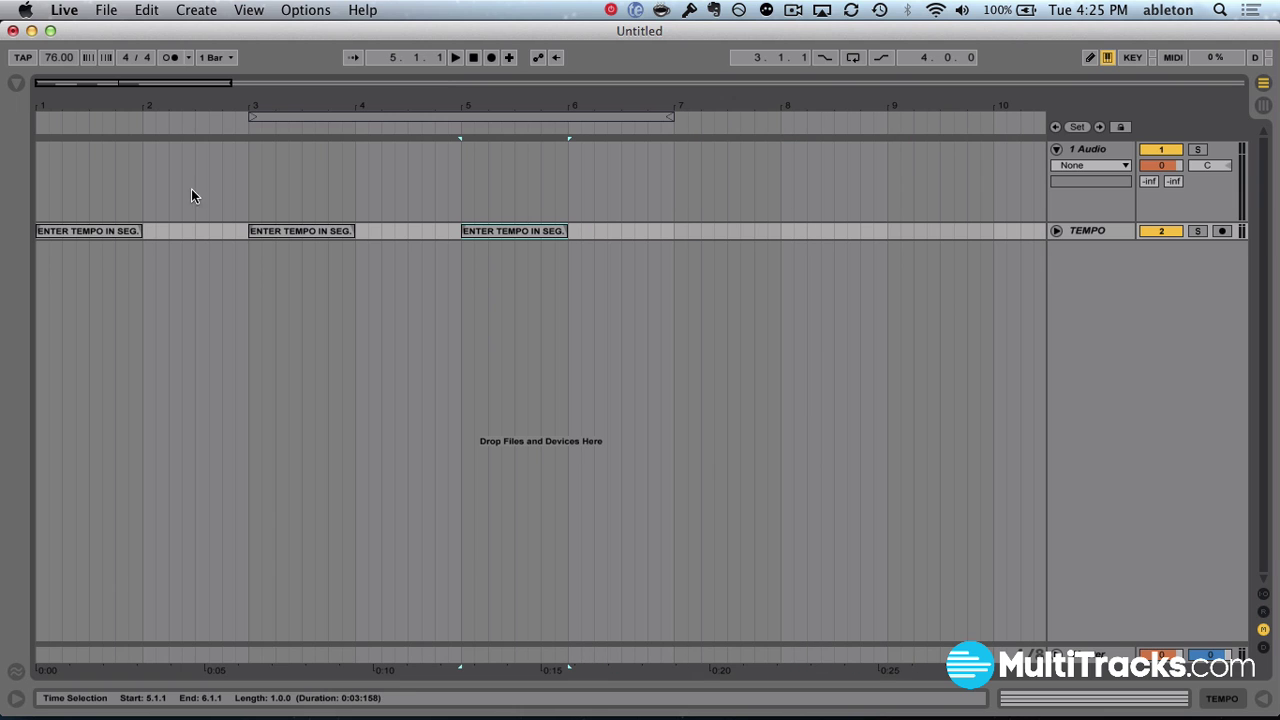
drag(142, 231, 248, 231)
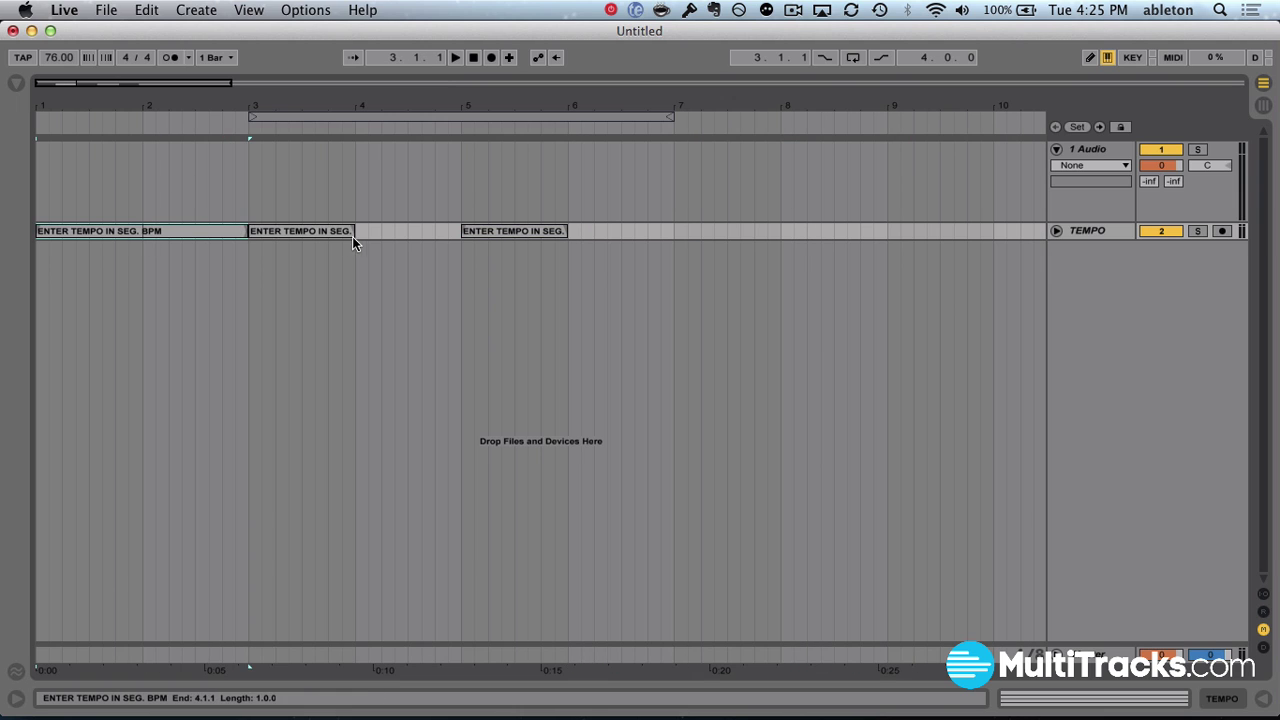
drag(352, 231, 461, 231)
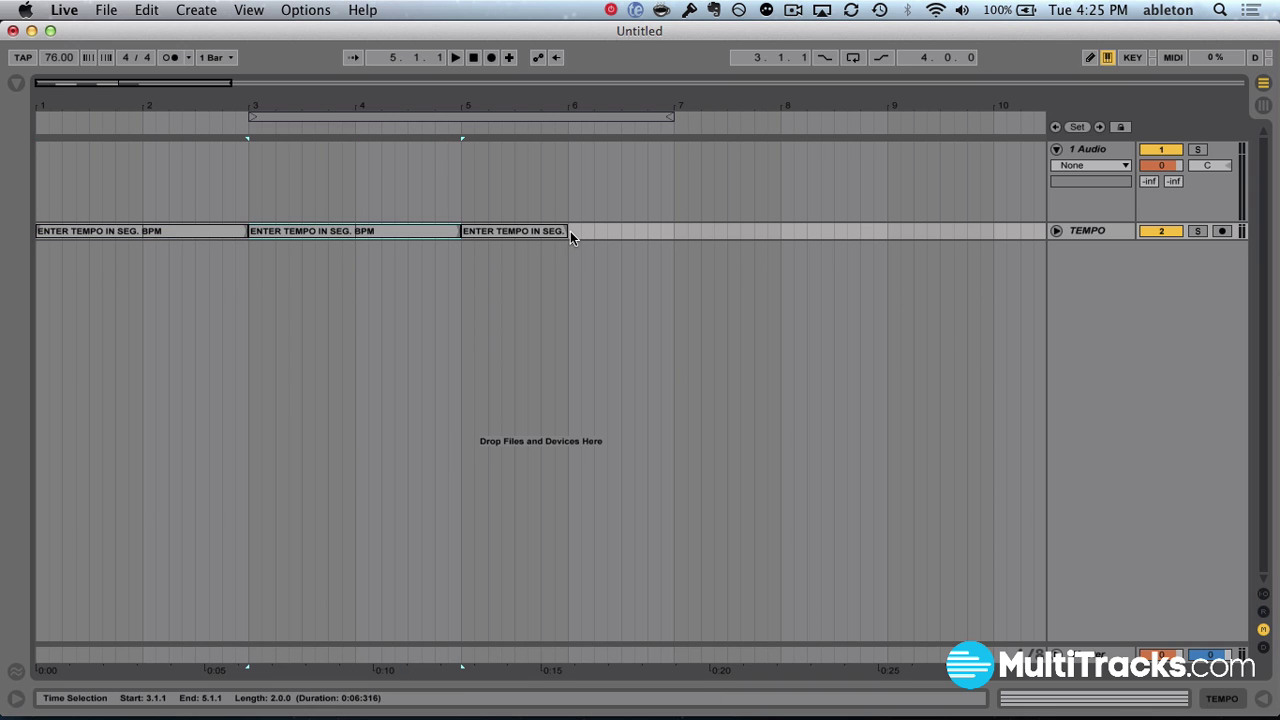
drag(570, 231, 674, 231)
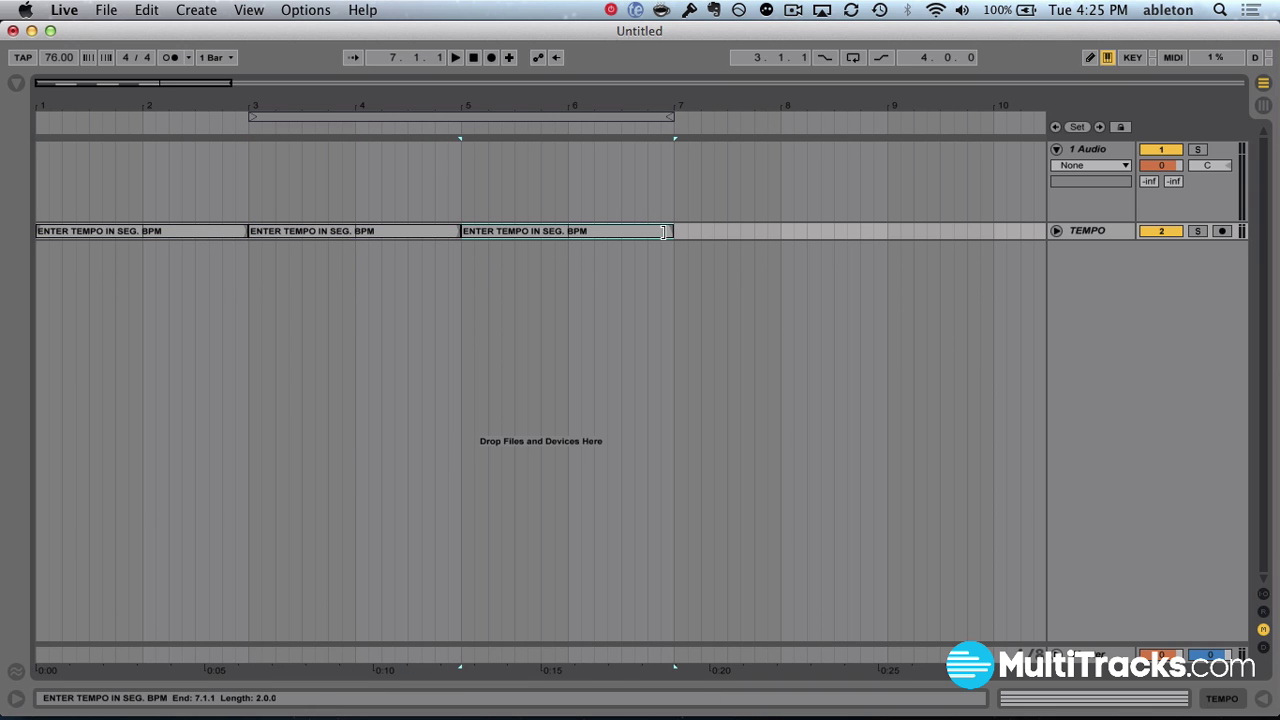
- Set the first TEMPO clip's segment tempo to 120 BPM
double_click(220, 229)
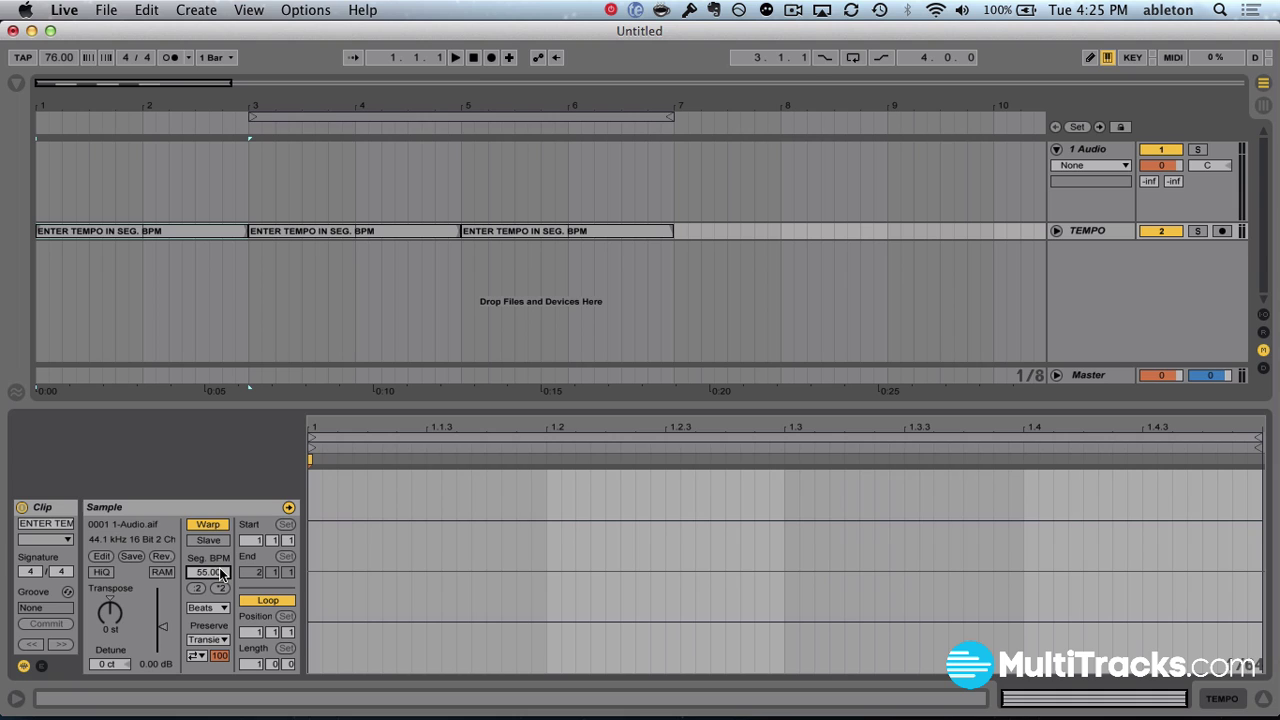
text(120)
key(Return)
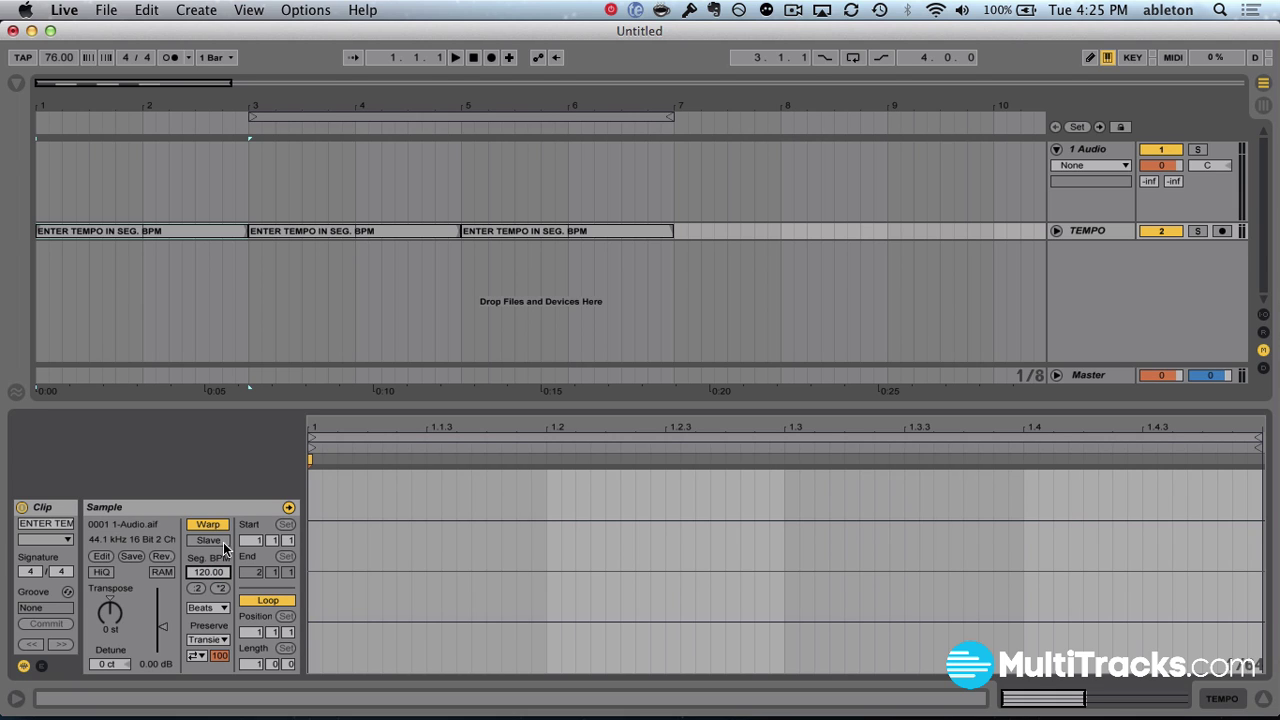
click(223, 543)
click(223, 543)
- Set the second and third TEMPO clips to 80 and 65 BPM, making the third a tempo master
click(315, 231)
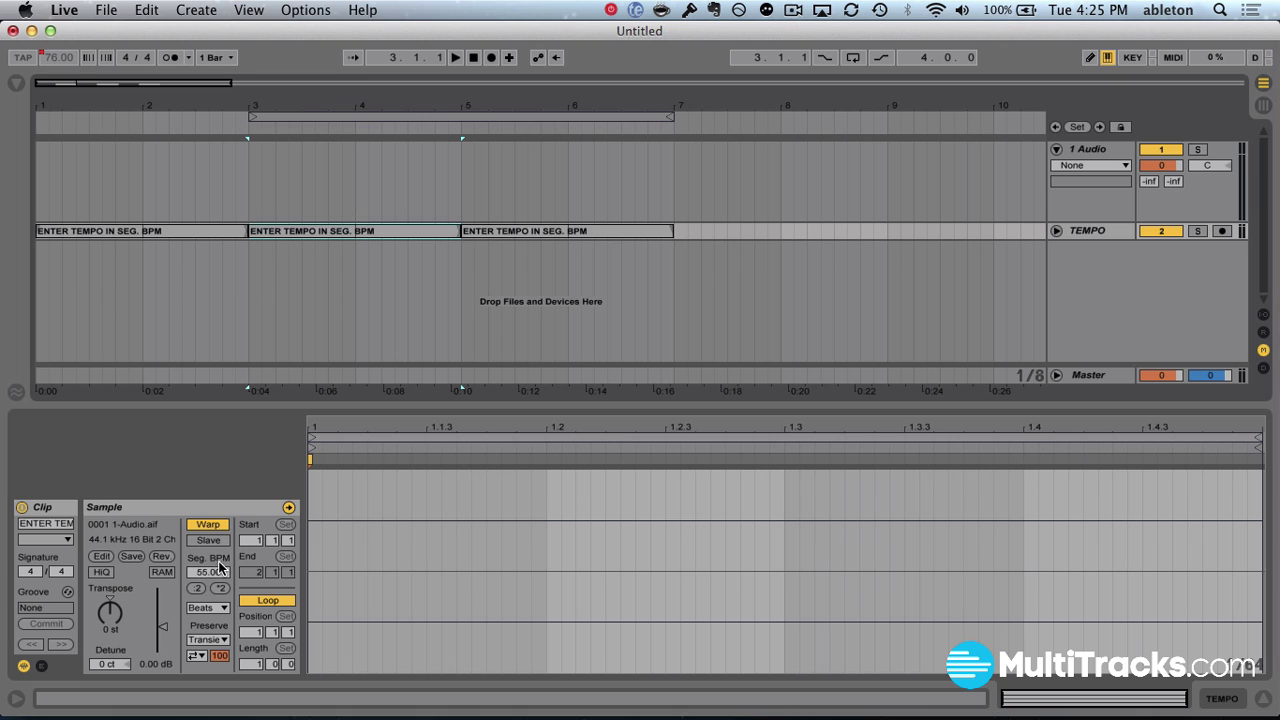
click(220, 567)
text(80)
key(Return)
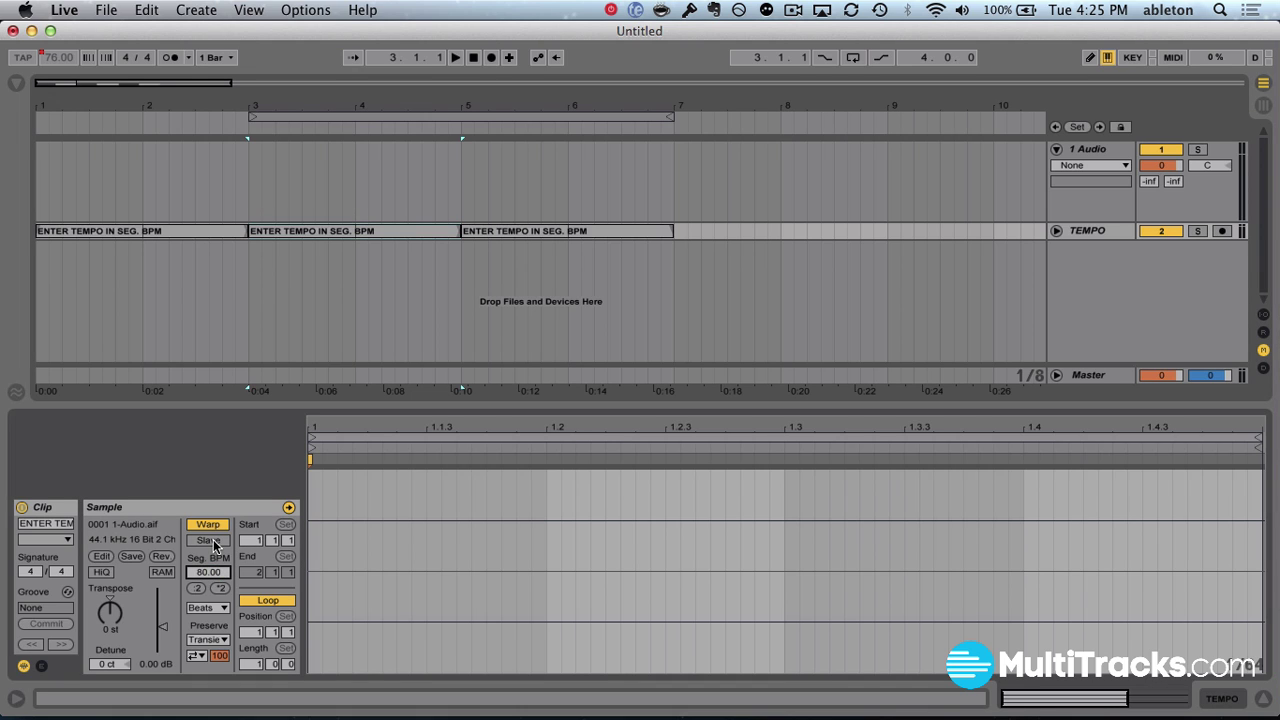
click(492, 234)
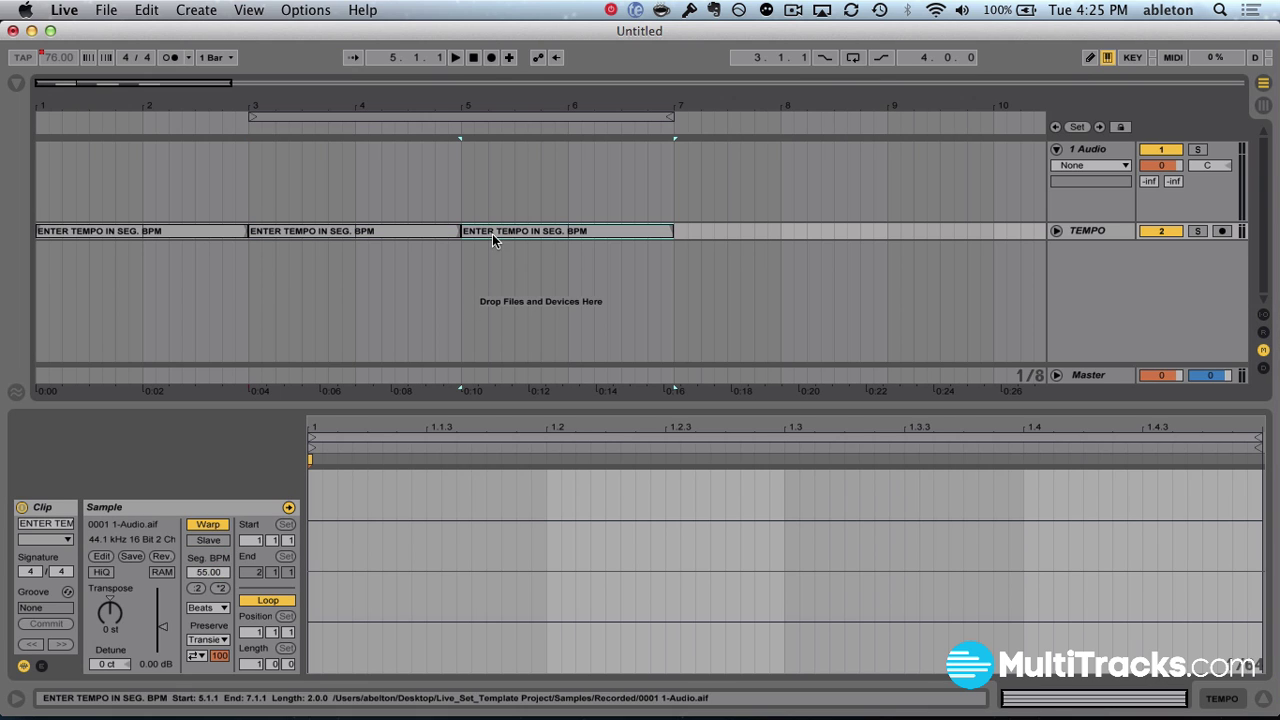
click(214, 570)
text(6)
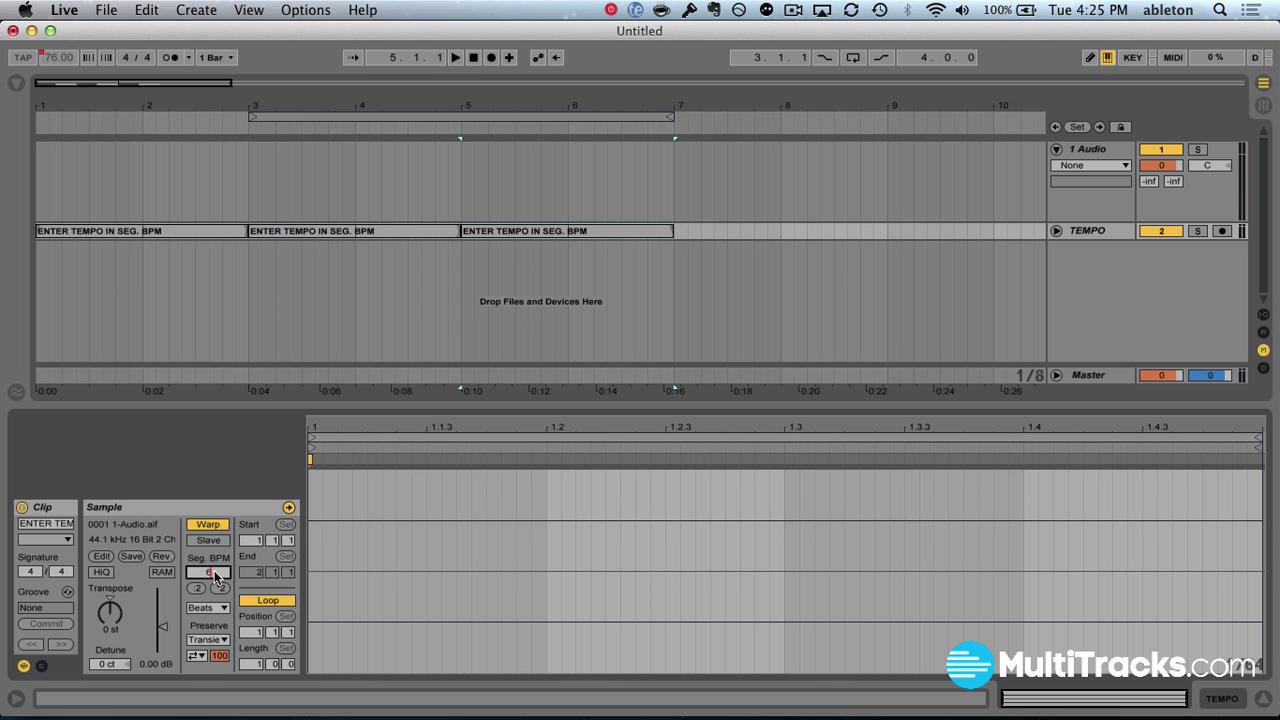
text(5)
click(218, 540)
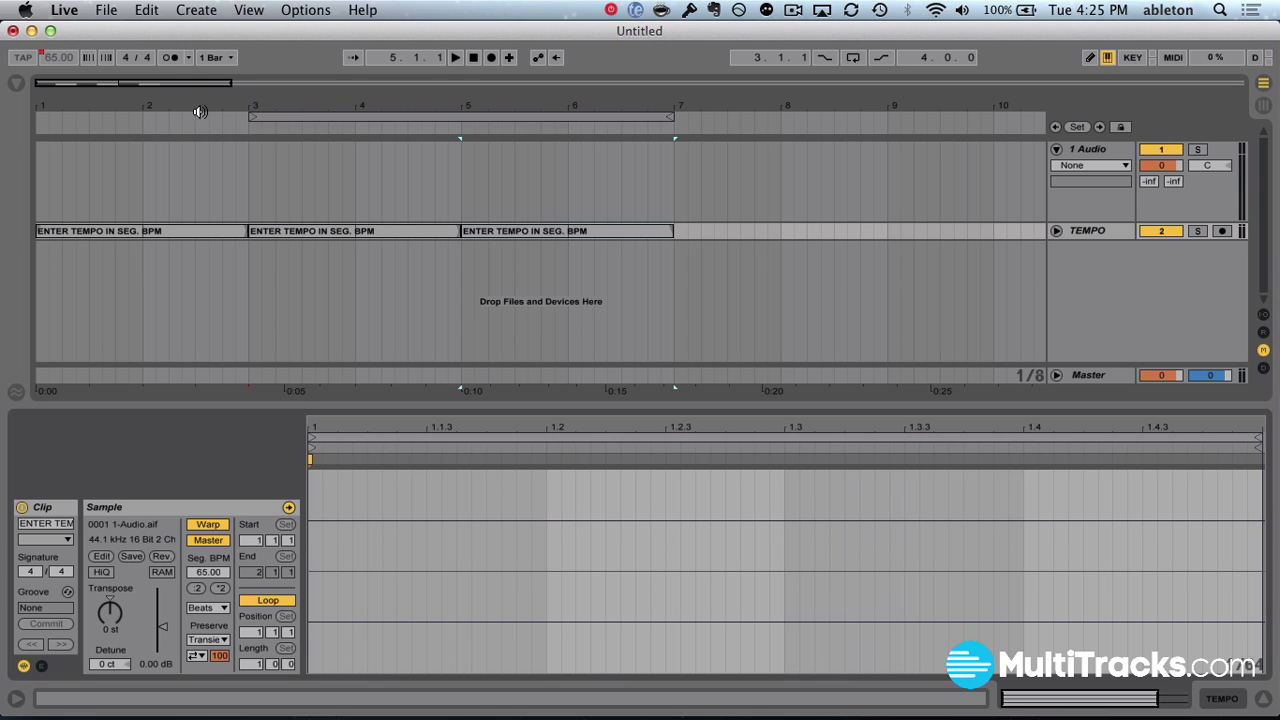
- Turn on the metronome and restart playback from the song start
click(170, 57)
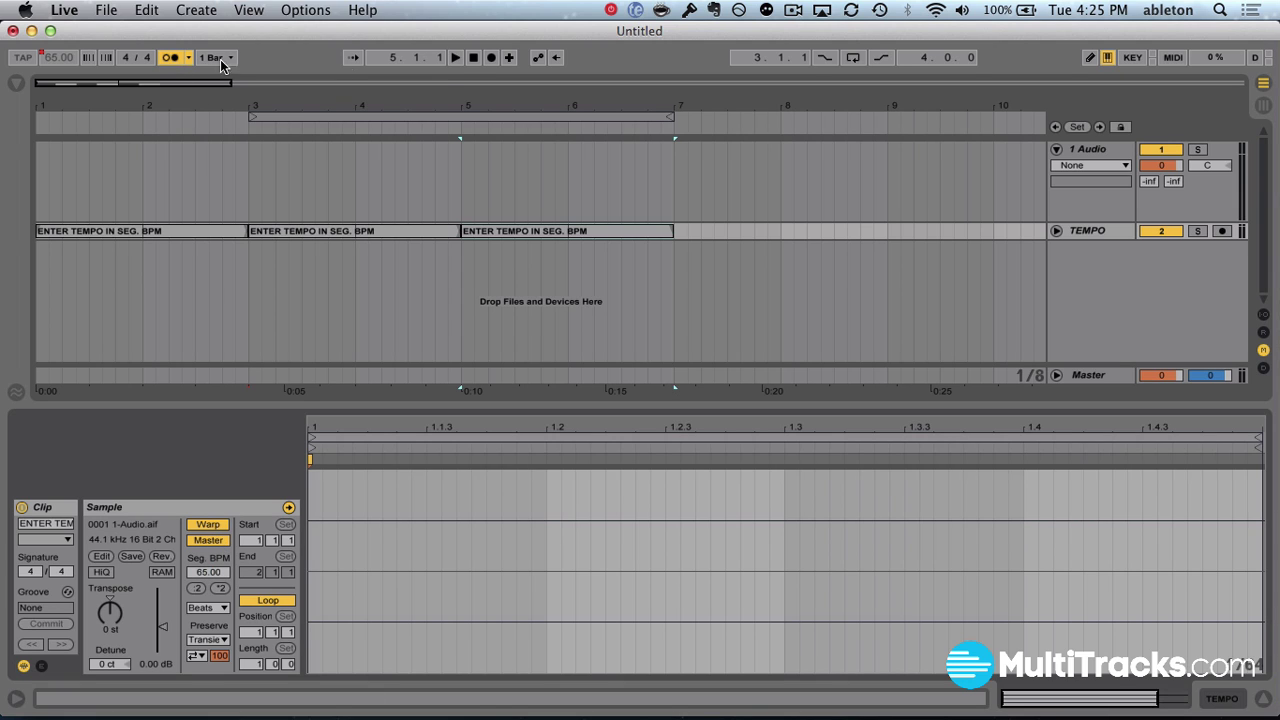
click(474, 60)
key(space)
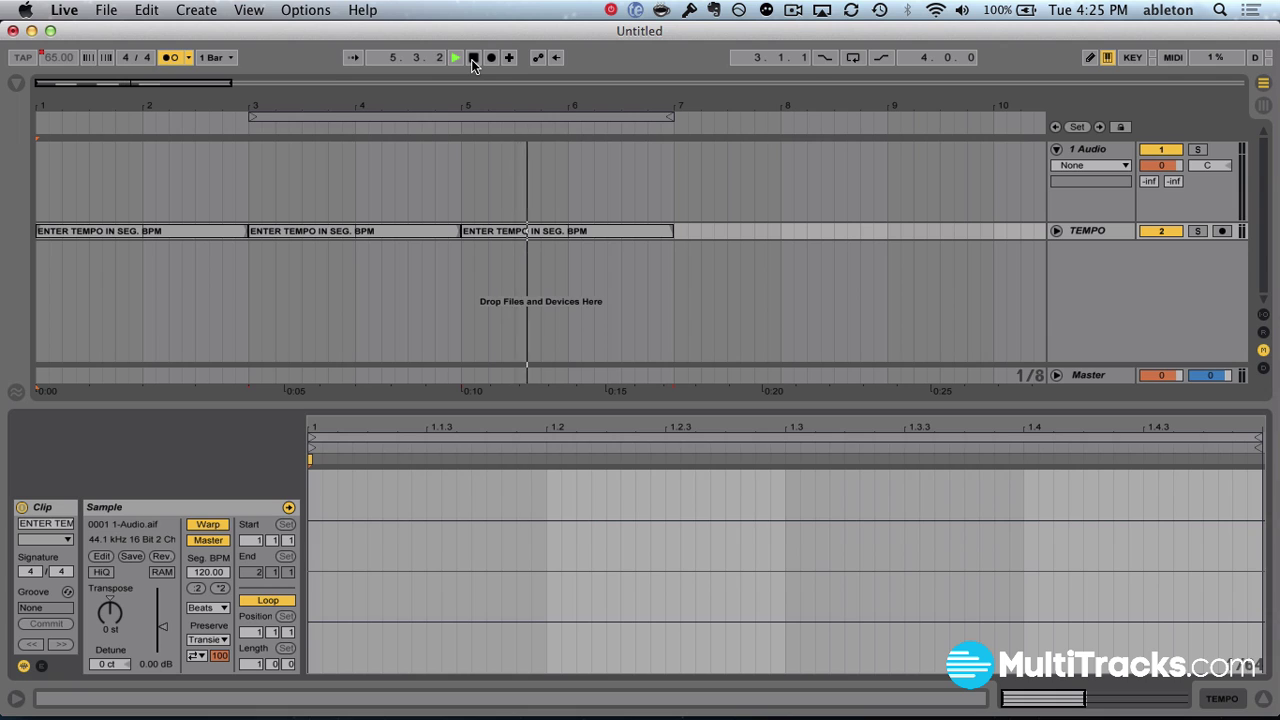
- Stop playback after the tempo changes and put the song position at bar 3
click(473, 62)
click(473, 62)
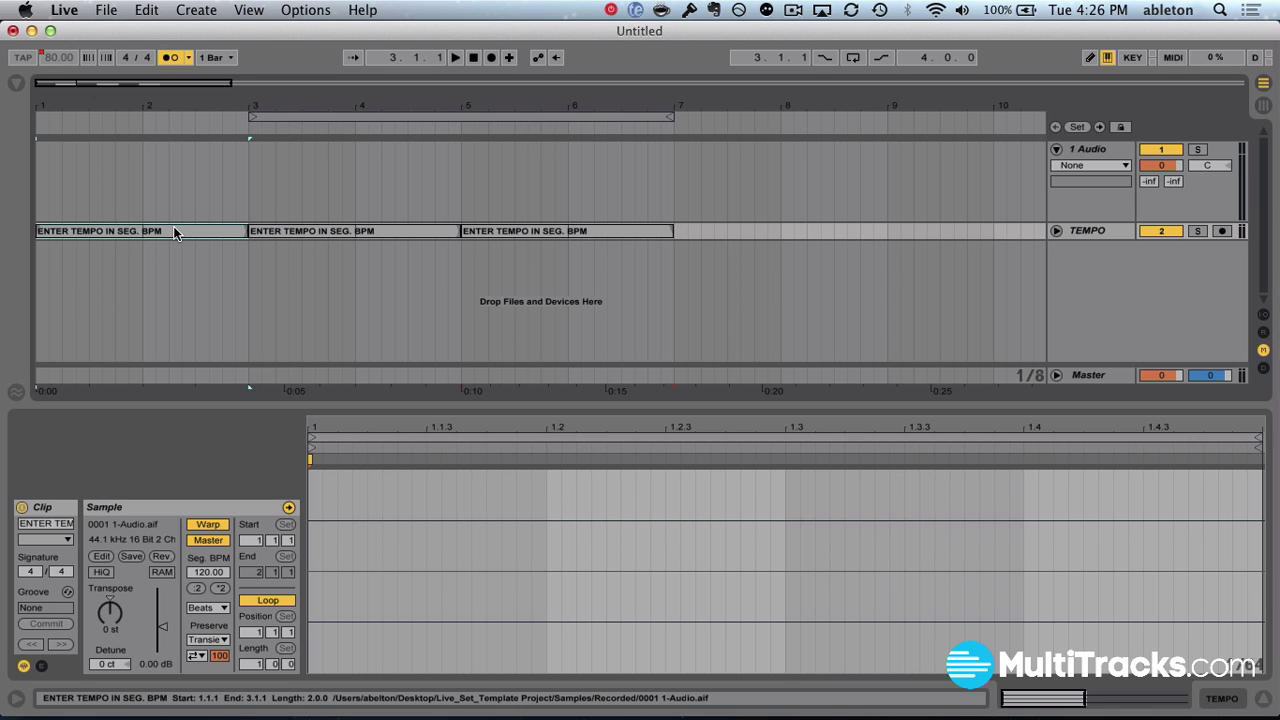
- In Session View, insert a second audio track, leaving 1 Audio's input at No Input
key(Tab)
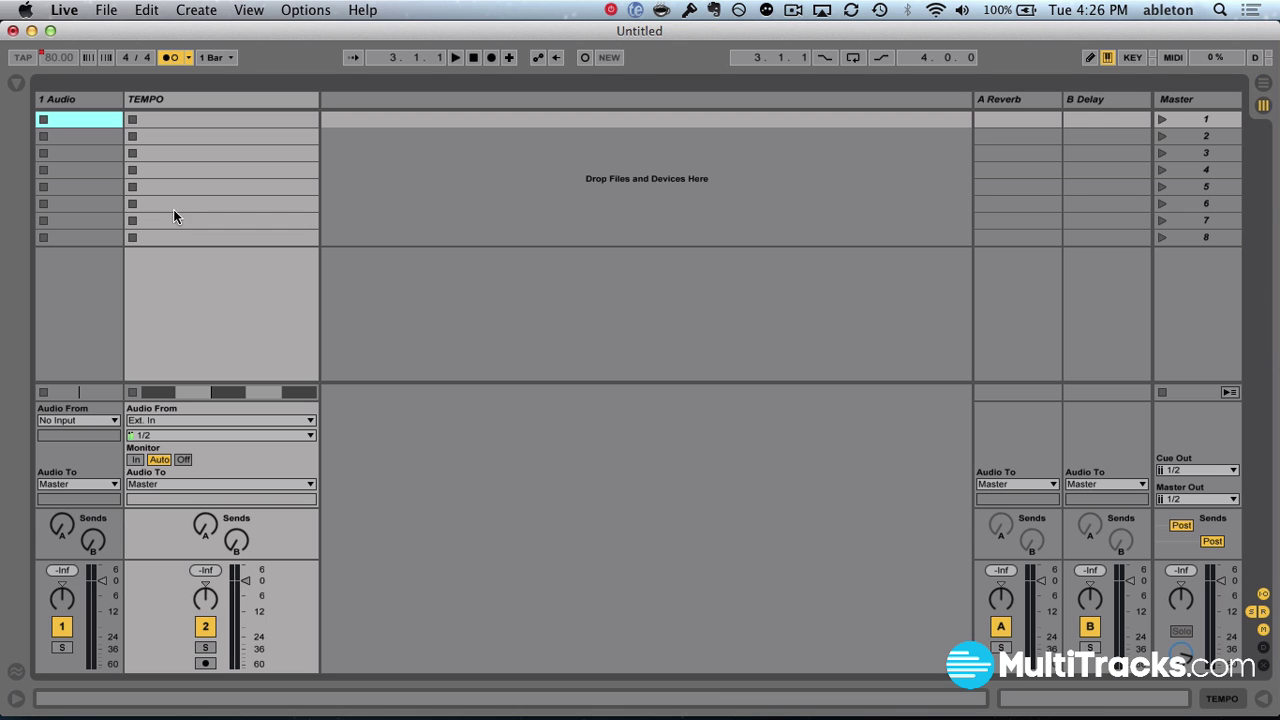
click(113, 102)
key(super+t)
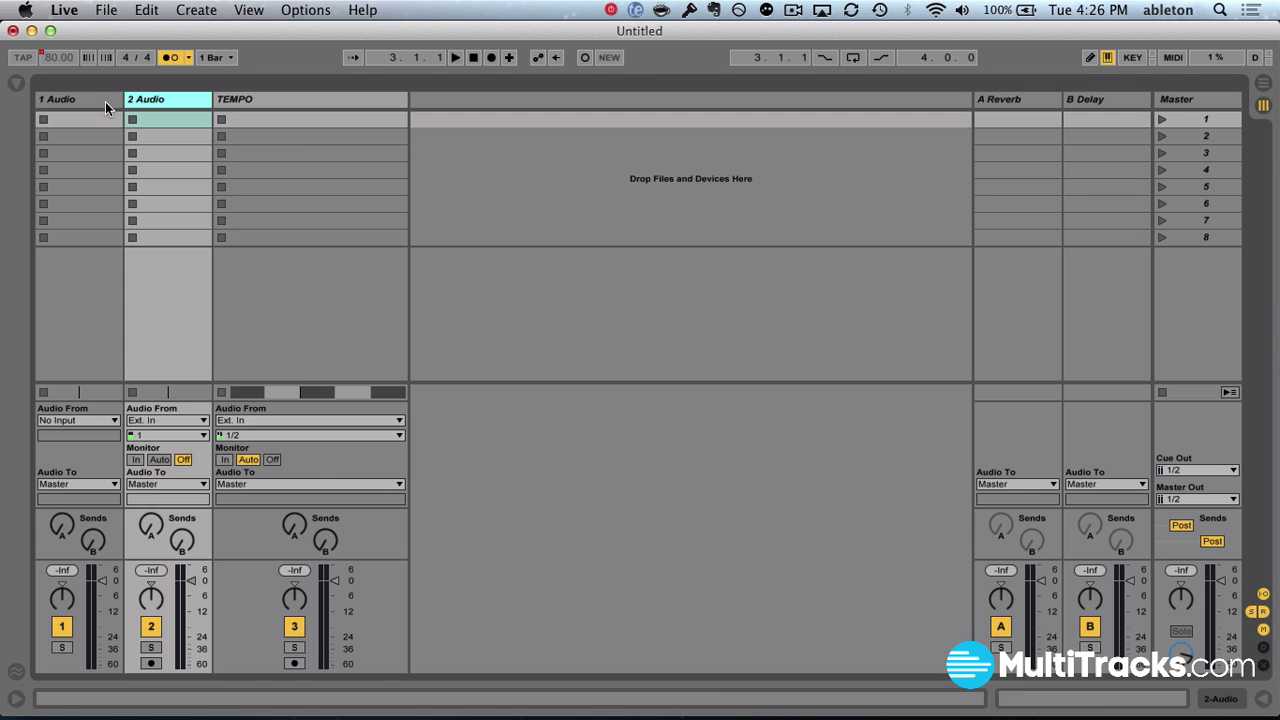
click(105, 101)
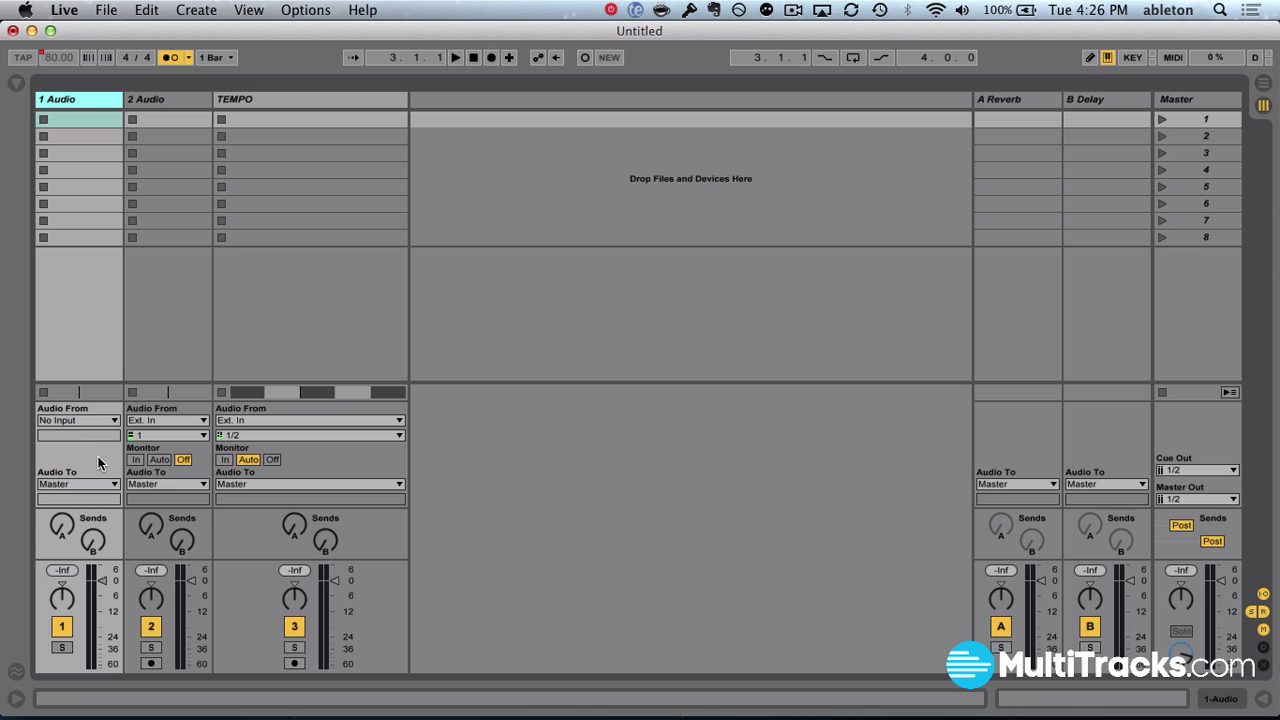
click(94, 421)
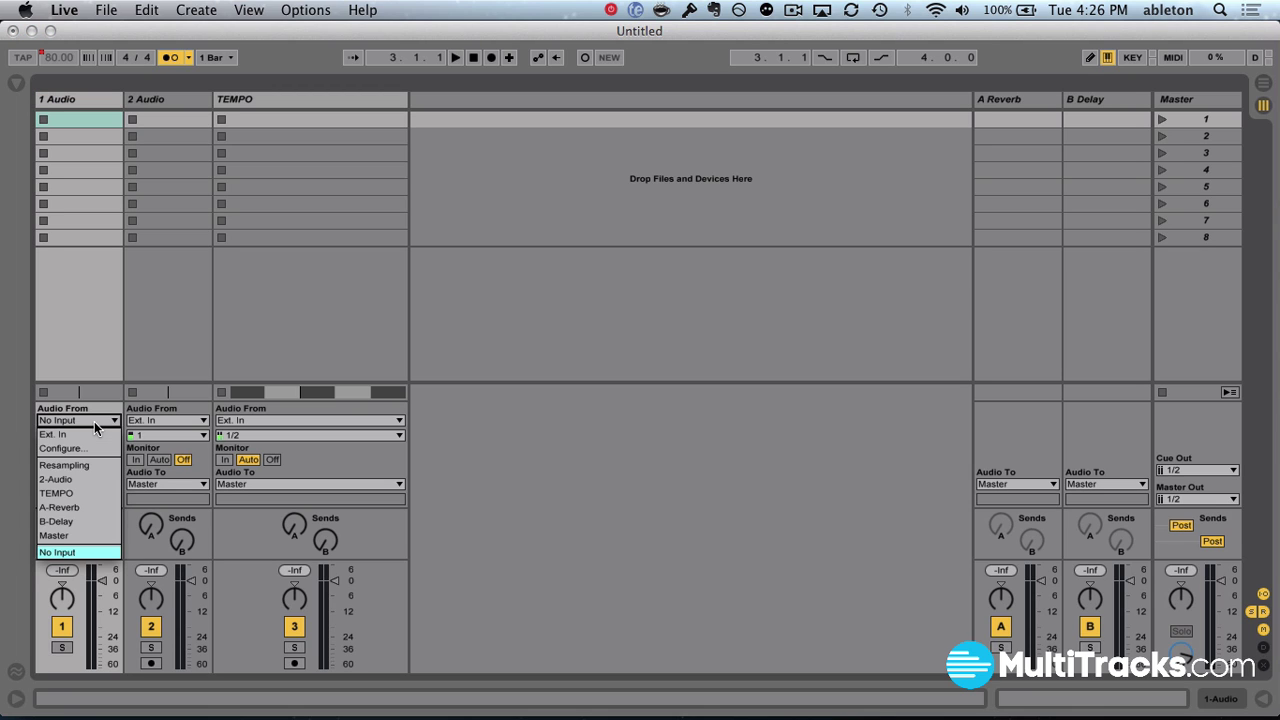
click(94, 421)
- Route 2 Audio's input from 1-Audio, arm it, and record into its first clip slot
click(147, 100)
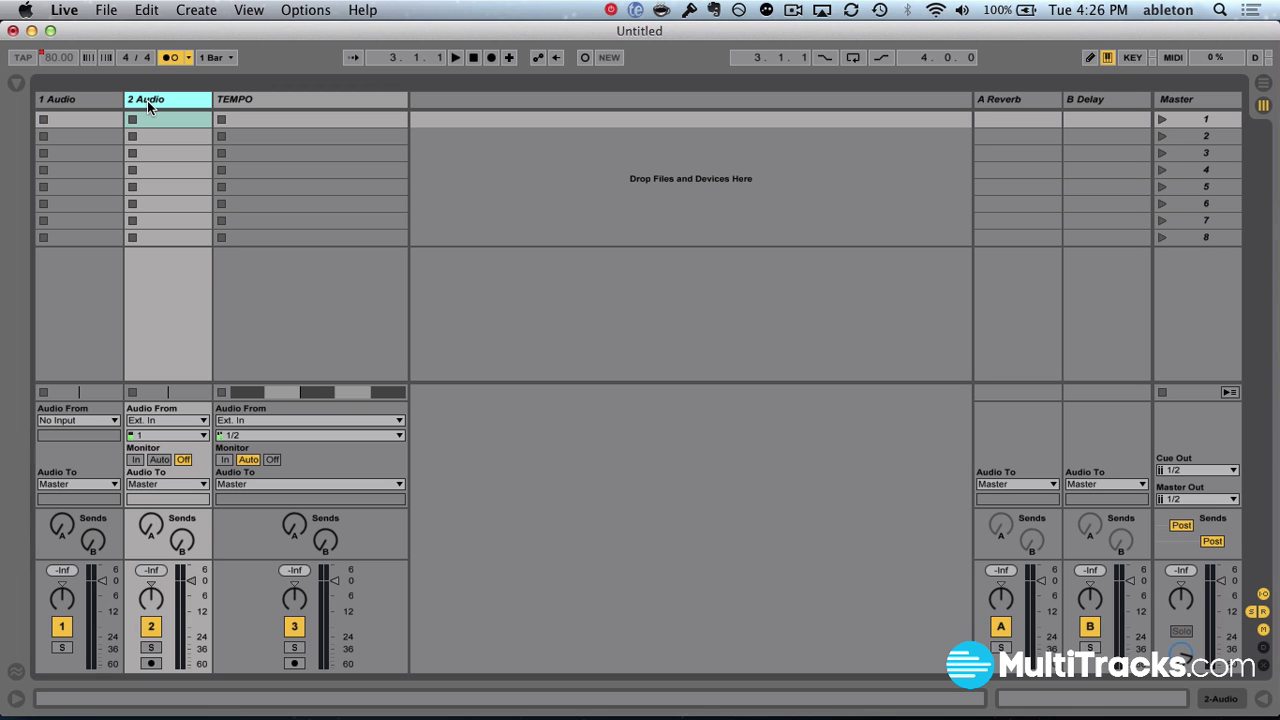
click(182, 421)
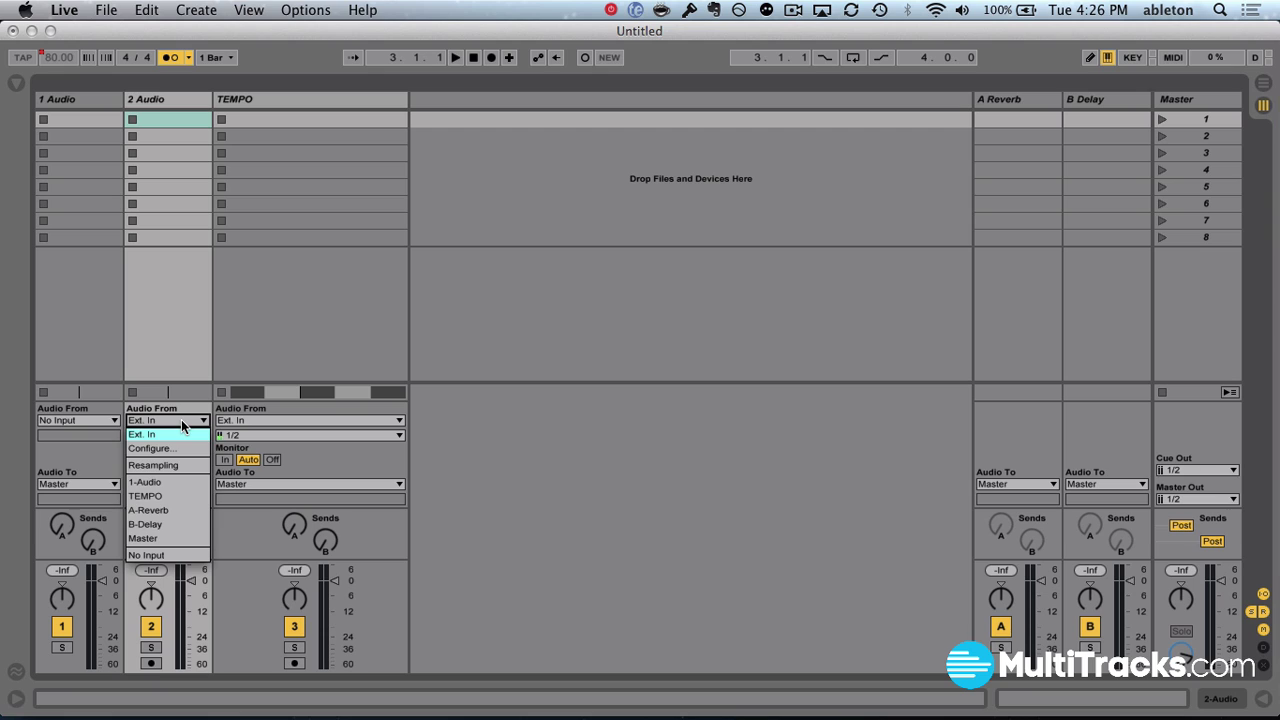
click(164, 478)
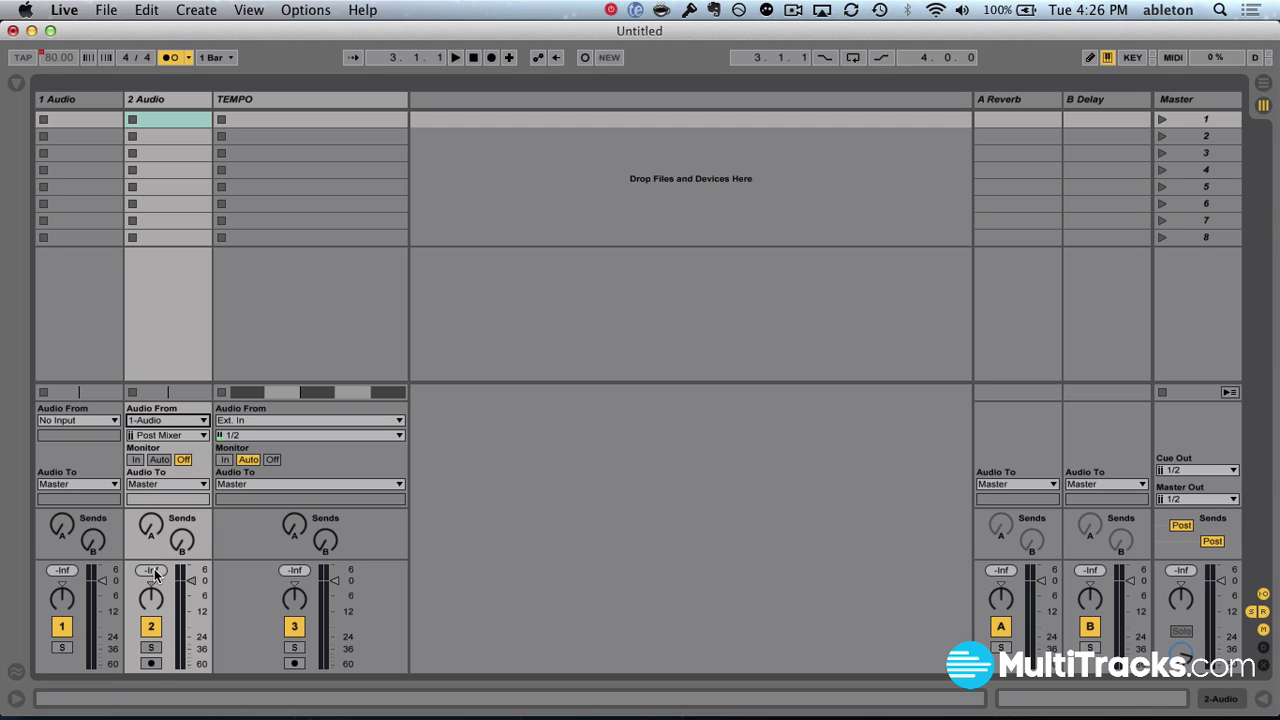
click(152, 663)
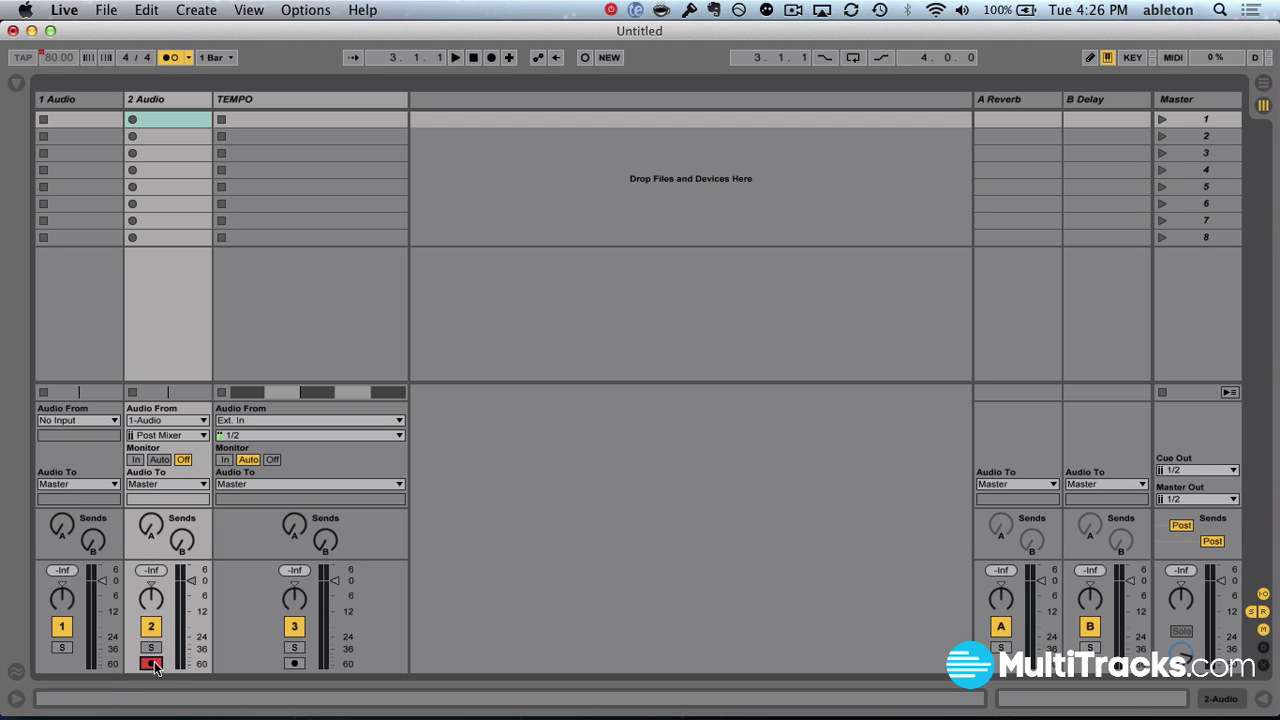
click(133, 119)
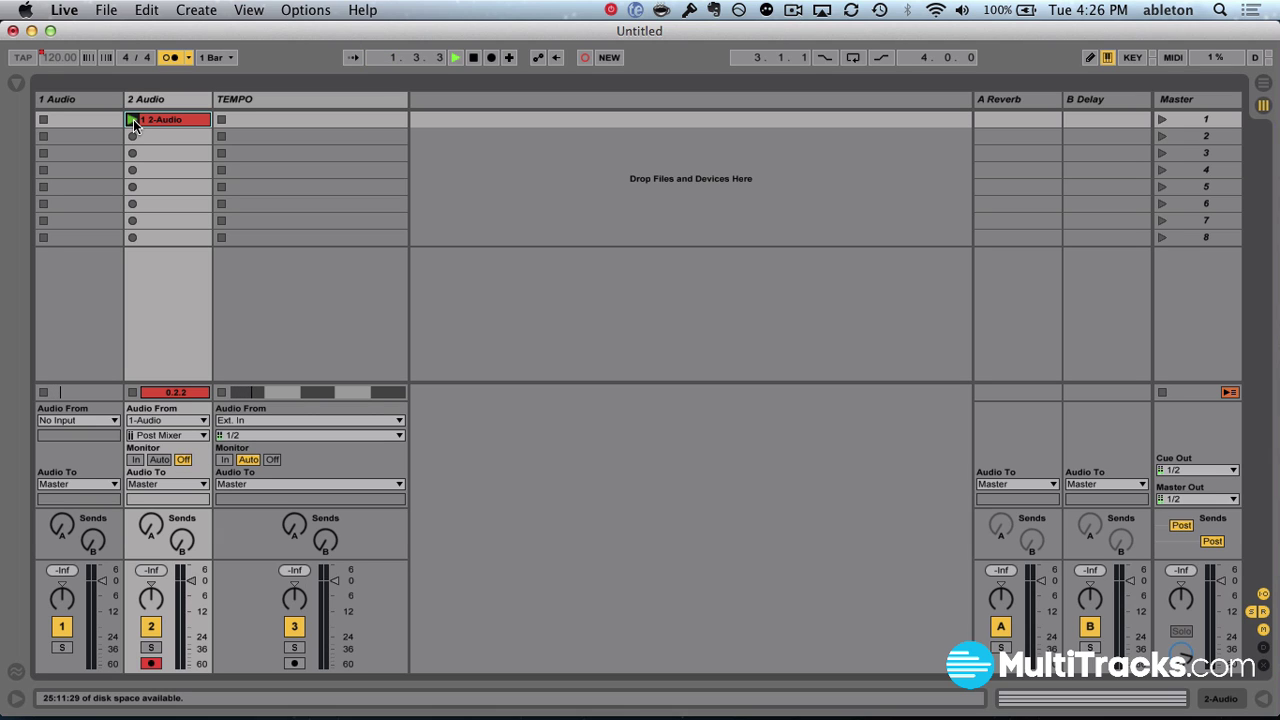
- Stop recording the one-bar 1 2-Audio clip and open it in Clip View
click(133, 119)
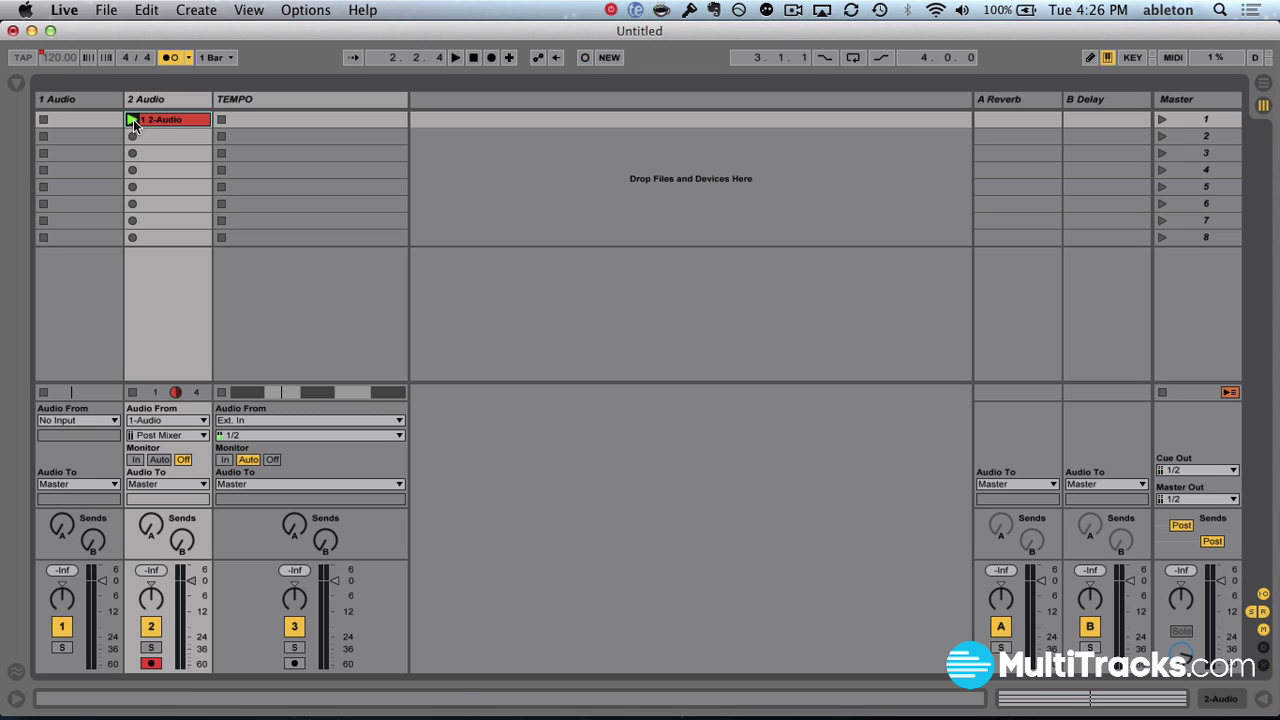
double_click(166, 119)
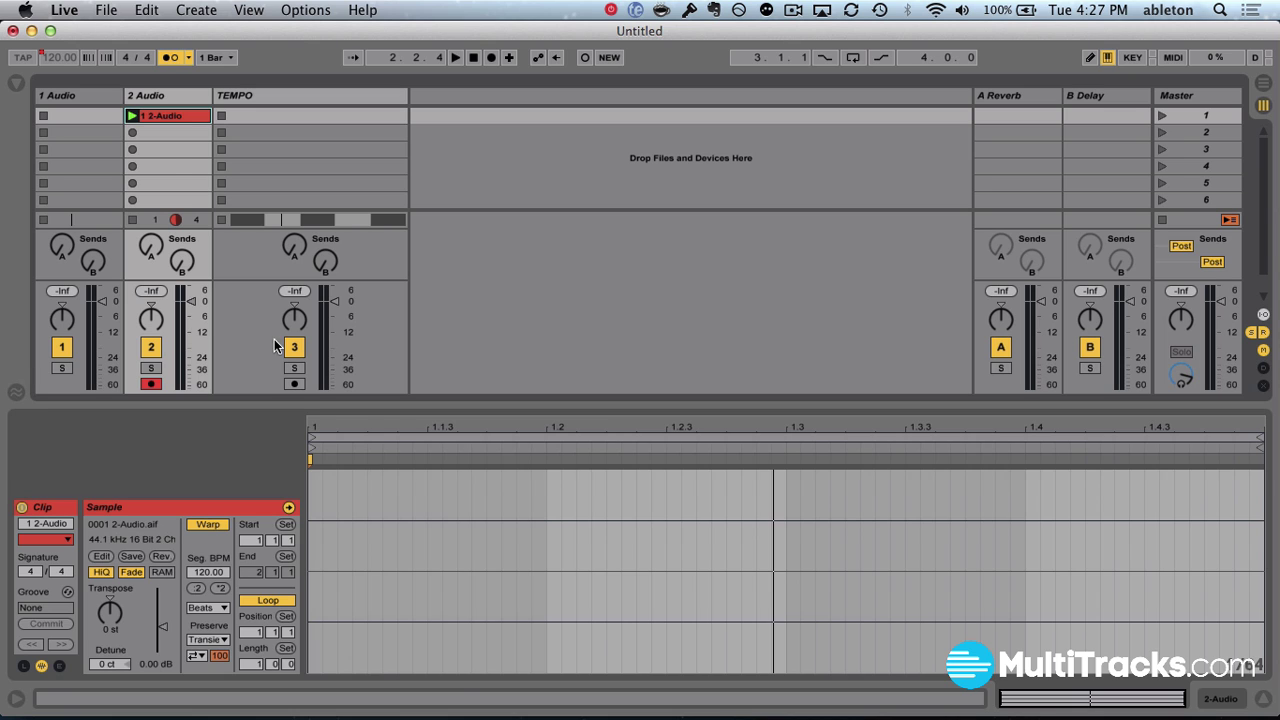
- Paste the 1 2-Audio clip at bar 3 in Arrangement View and make it the tempo master
key(Tab)
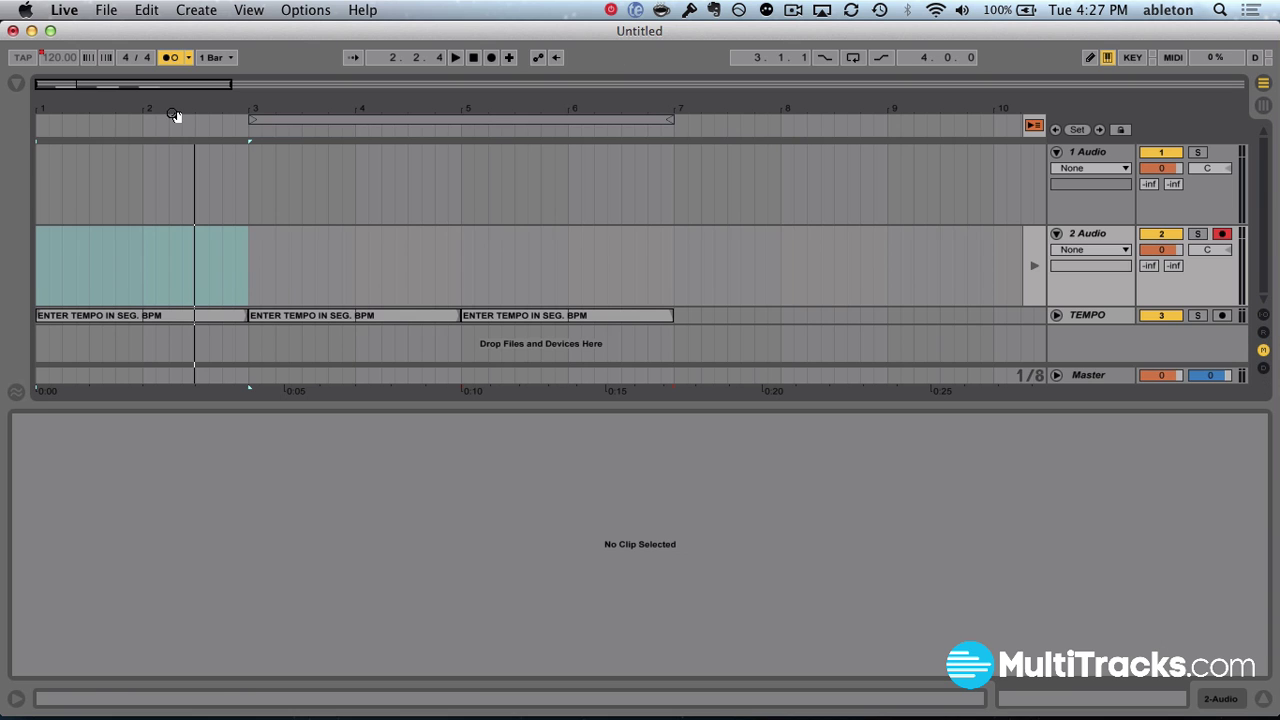
click(248, 243)
key(super+v)
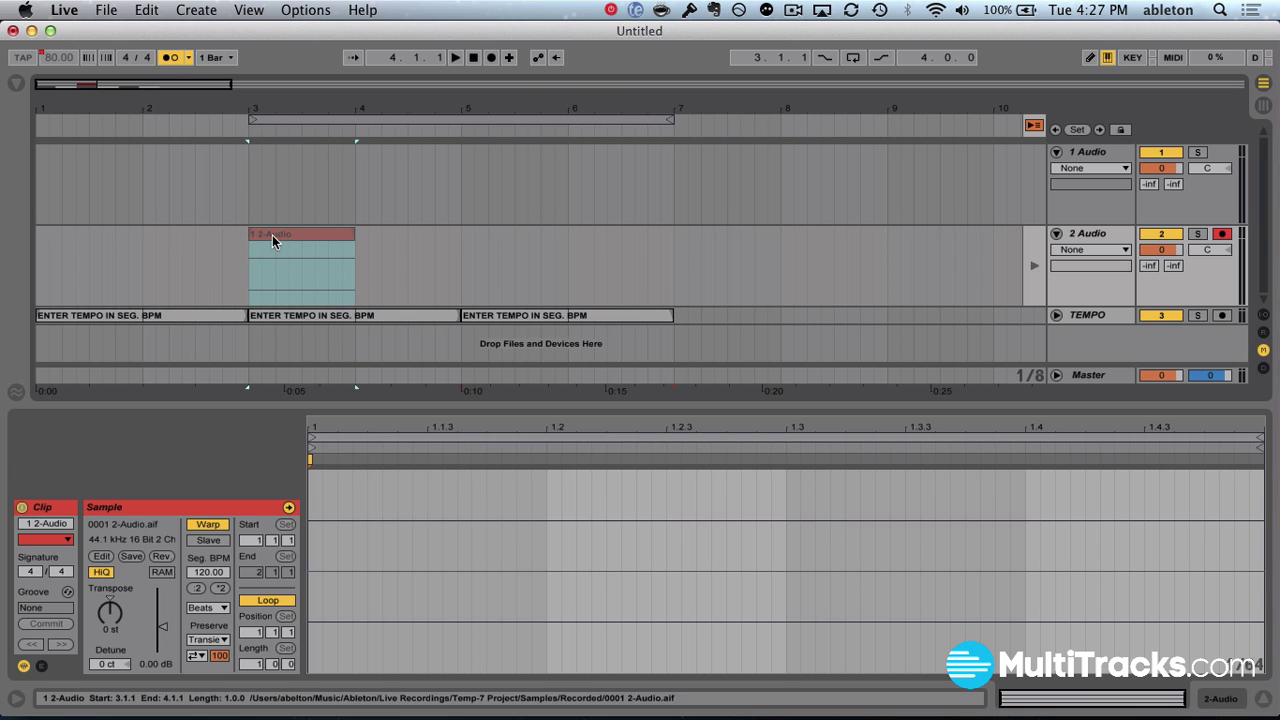
click(1040, 127)
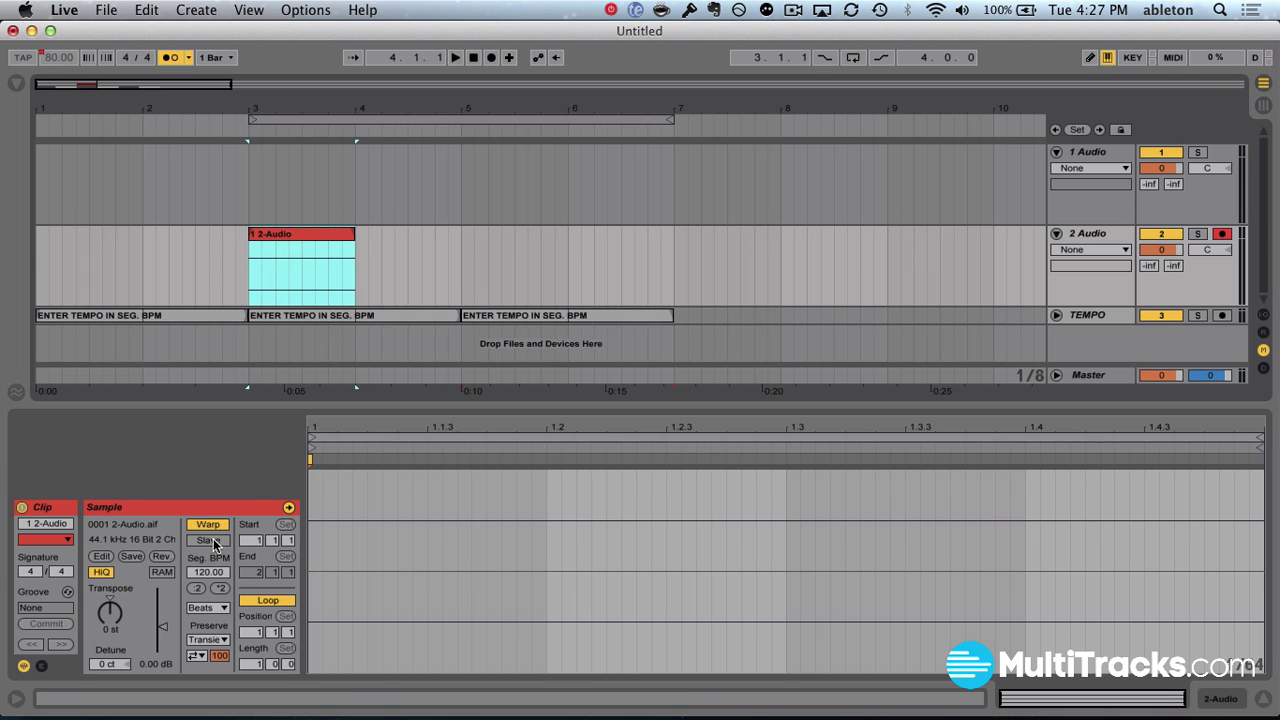
click(212, 542)
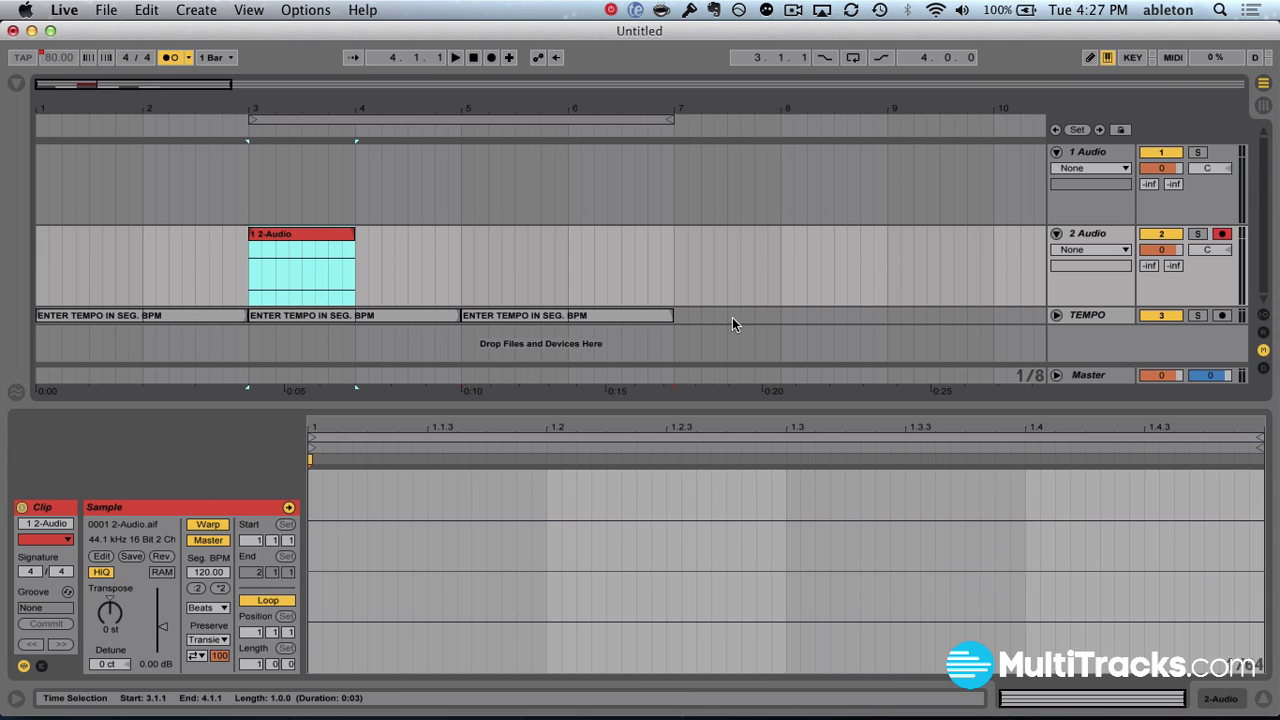
- Delete the TEMPO track and the arrangement copy of the clip, returning to Session View
click(1124, 236)
drag(1108, 318, 1100, 245)
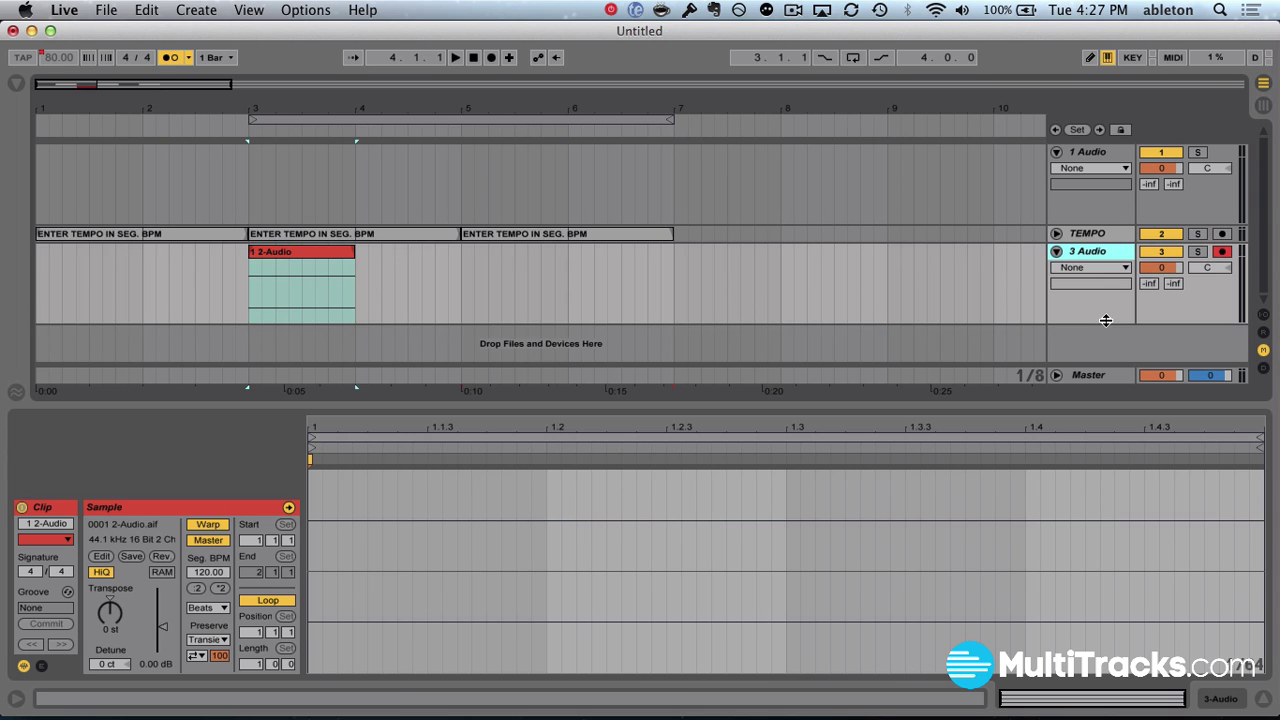
click(1096, 233)
key(Delete)
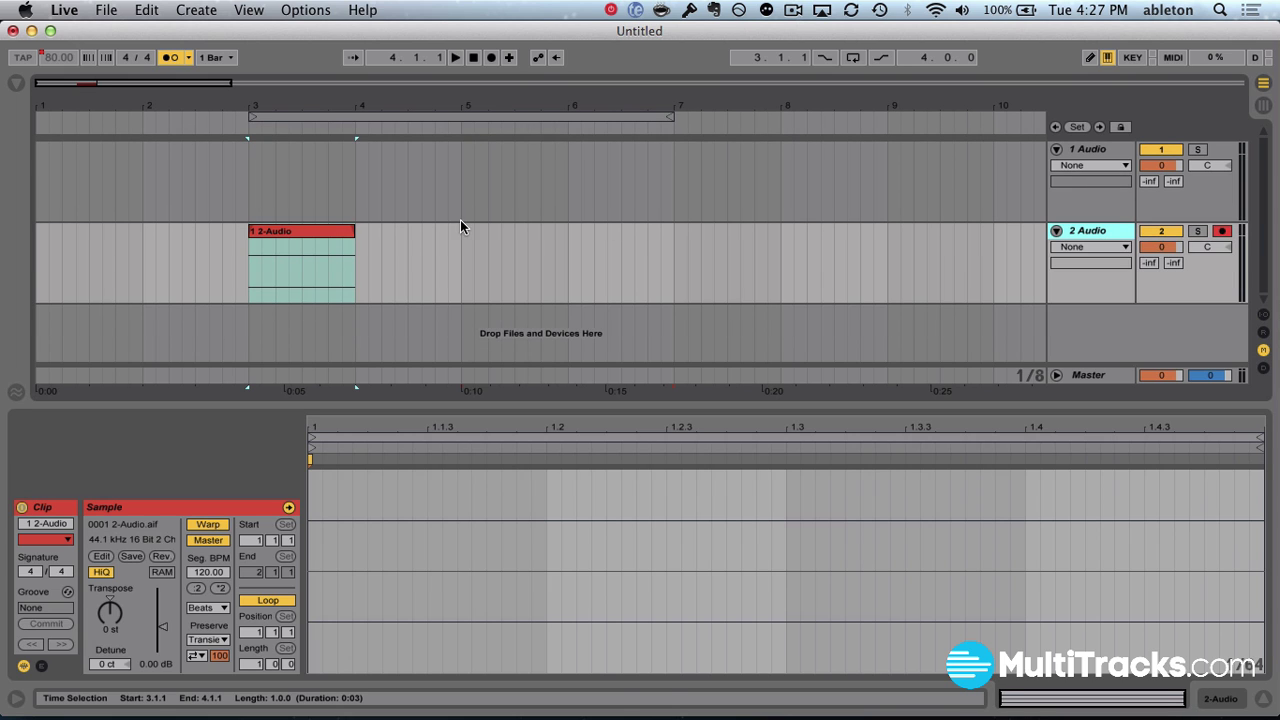
click(344, 238)
key(Delete)
key(Tab)
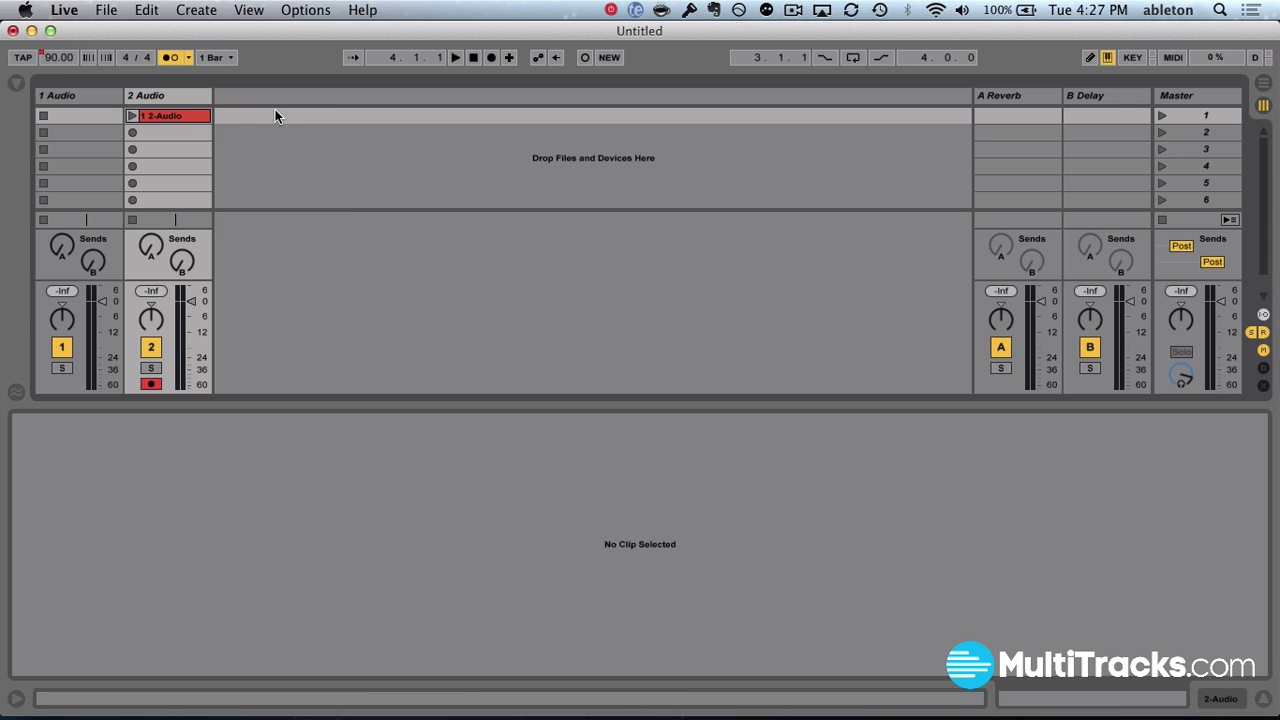
- Rename the recorded 2 Audio session clip to 'ENTER TEMPO IN SEQ. BPM'
click(188, 118)
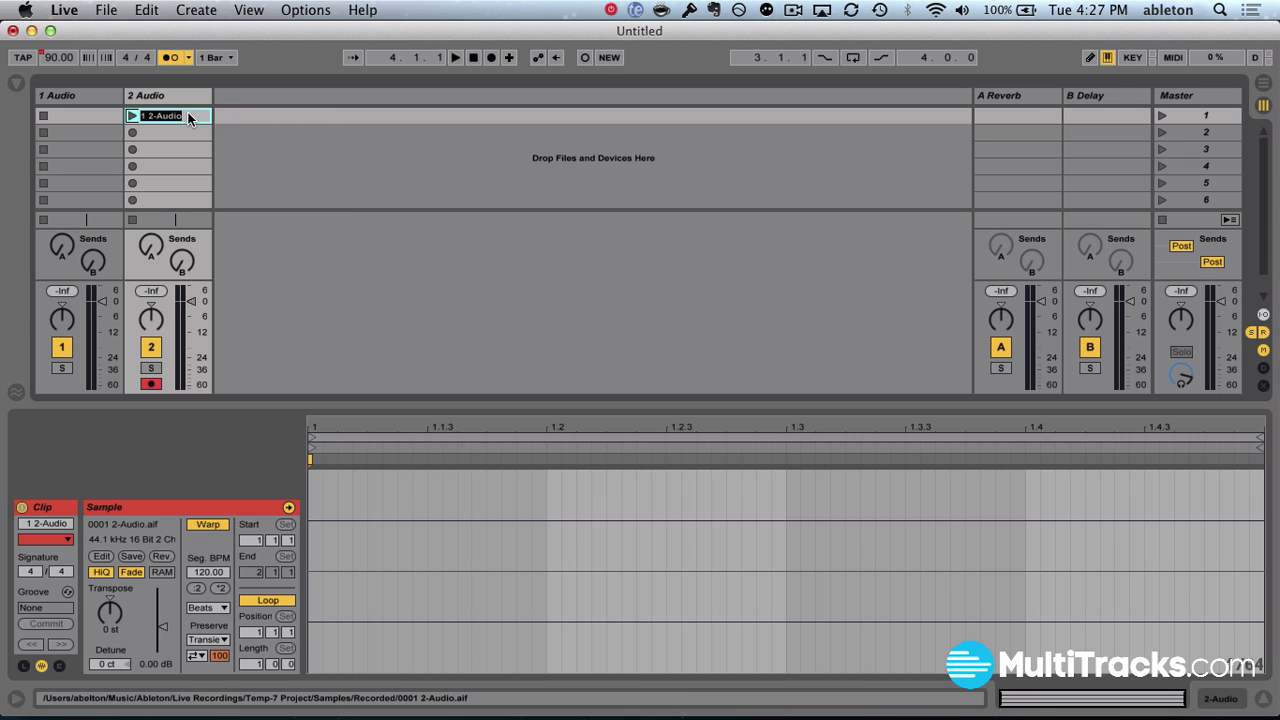
text(ENTER TEMPO)
text( IN SEQ.)
text( BP)
text(M)
key(Return)
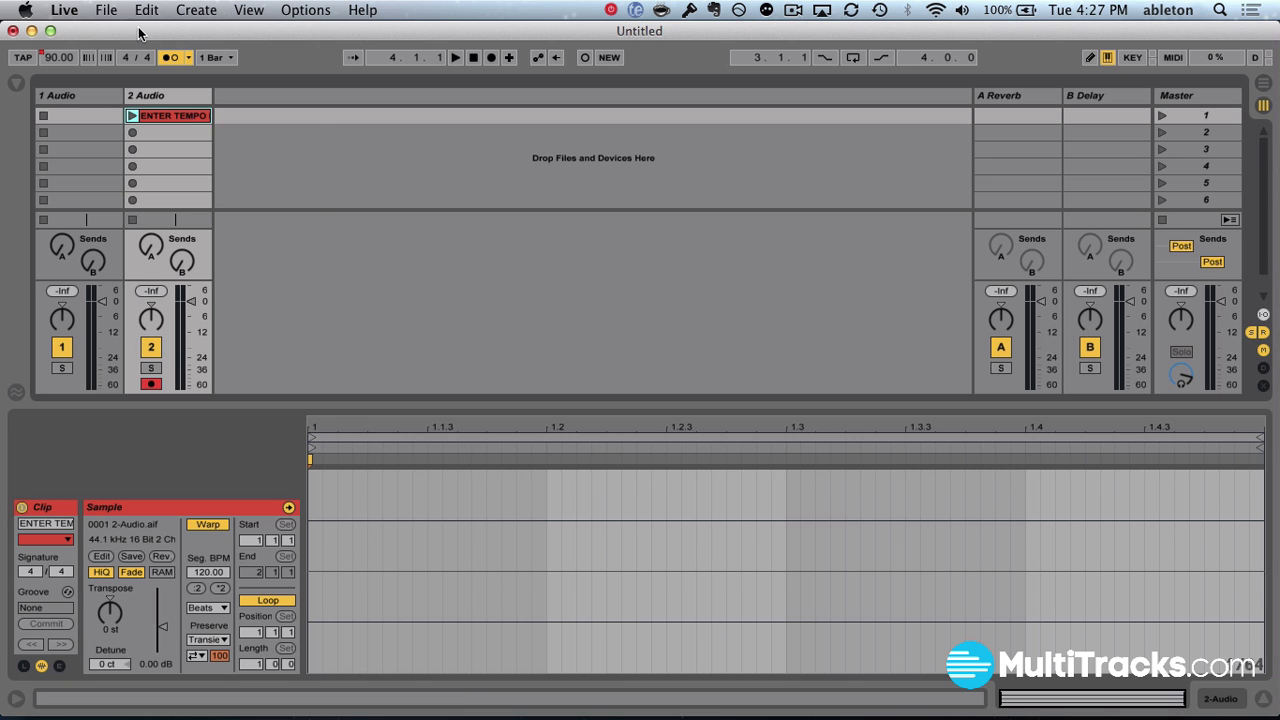
- Save the Live set as 'TEMPO TRACK' on the Desktop
click(105, 9)
click(186, 195)
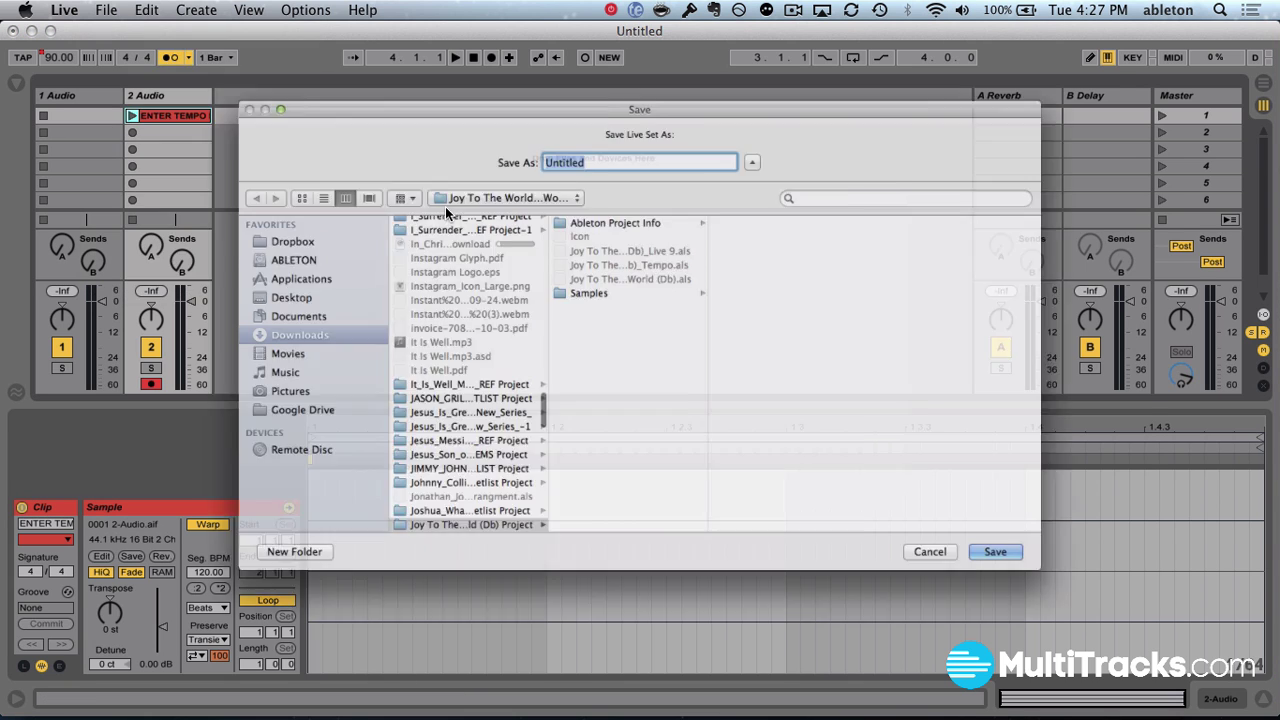
text(TEMPO TRACK)
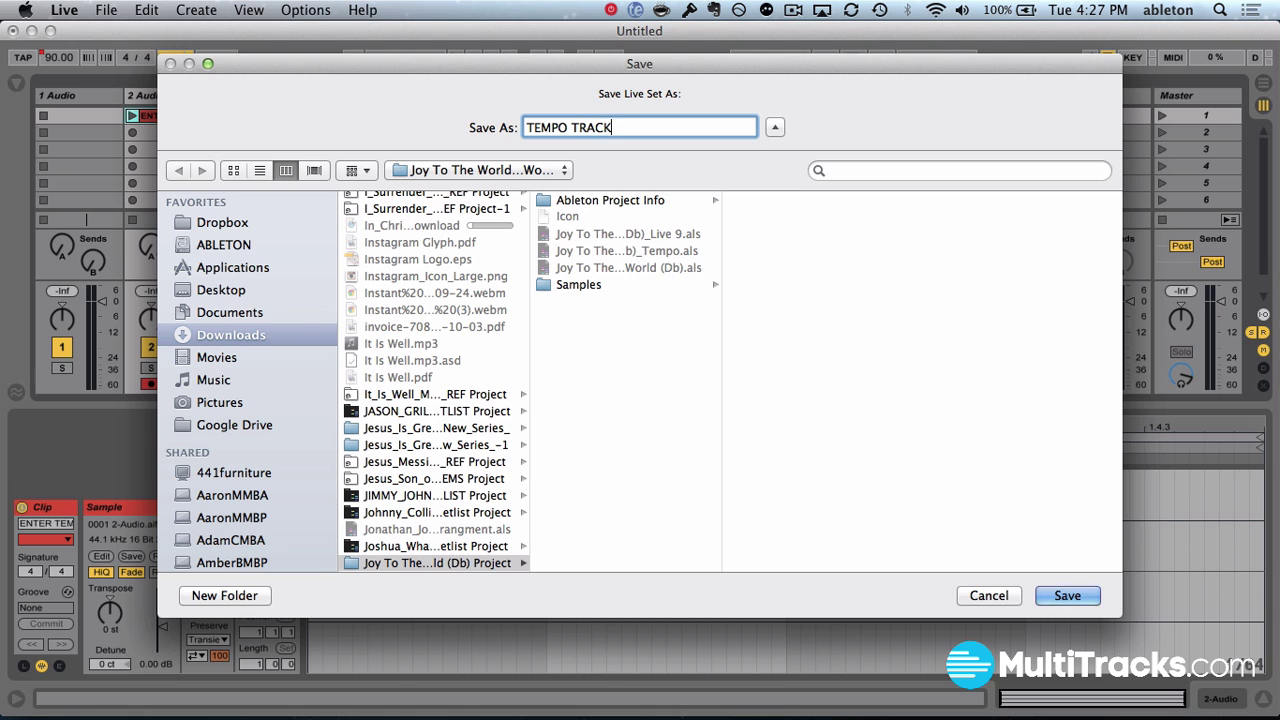
click(277, 290)
key(Return)
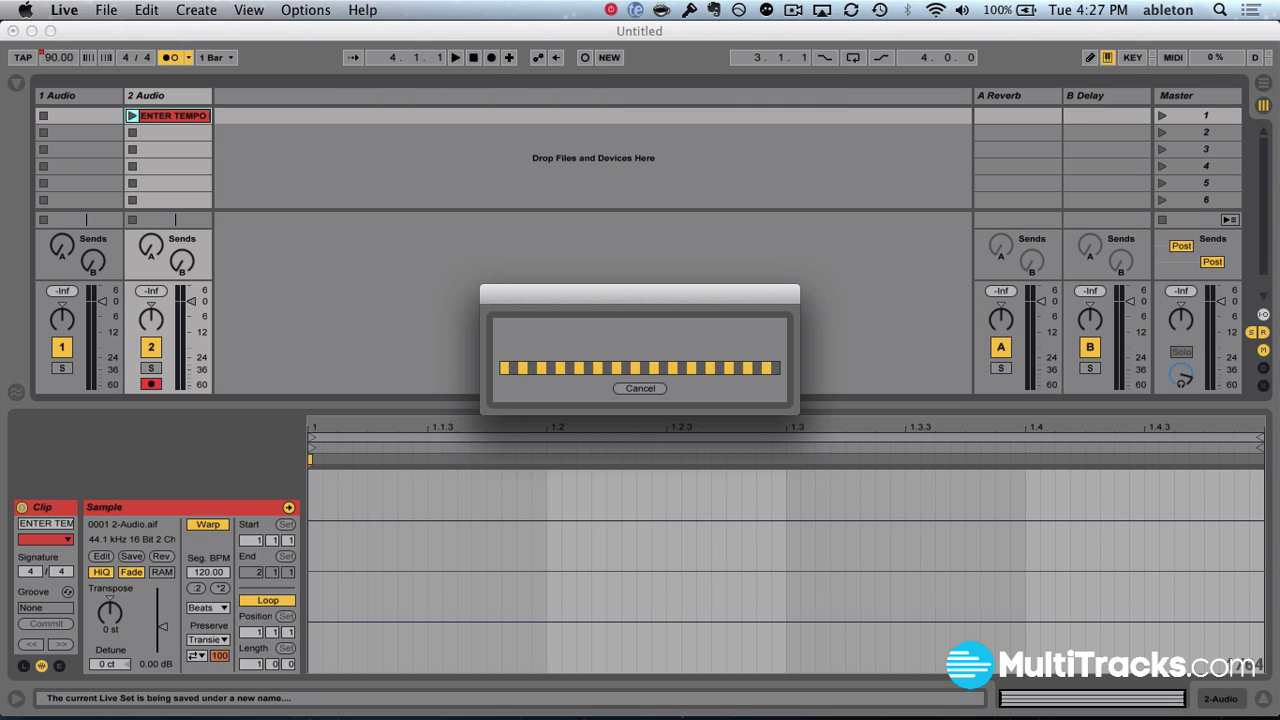
- Collect all files and save, then start a new untitled Live set
click(104, 11)
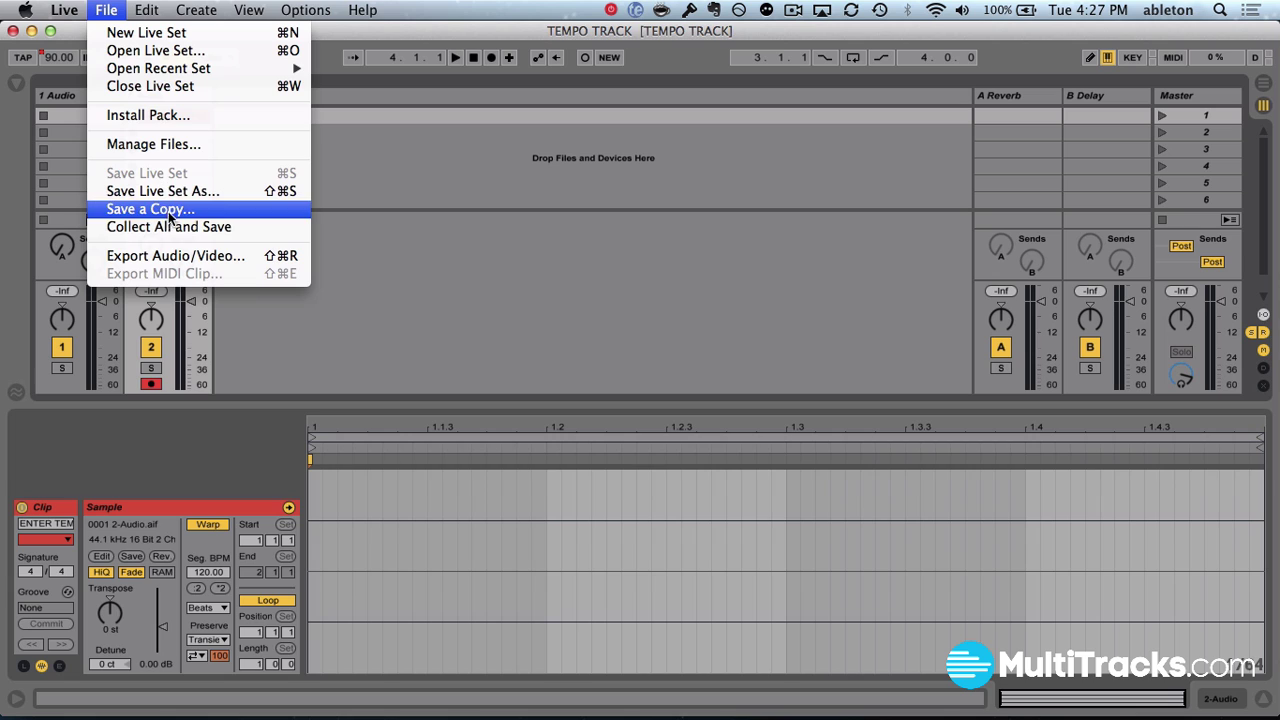
click(170, 225)
key(Return)
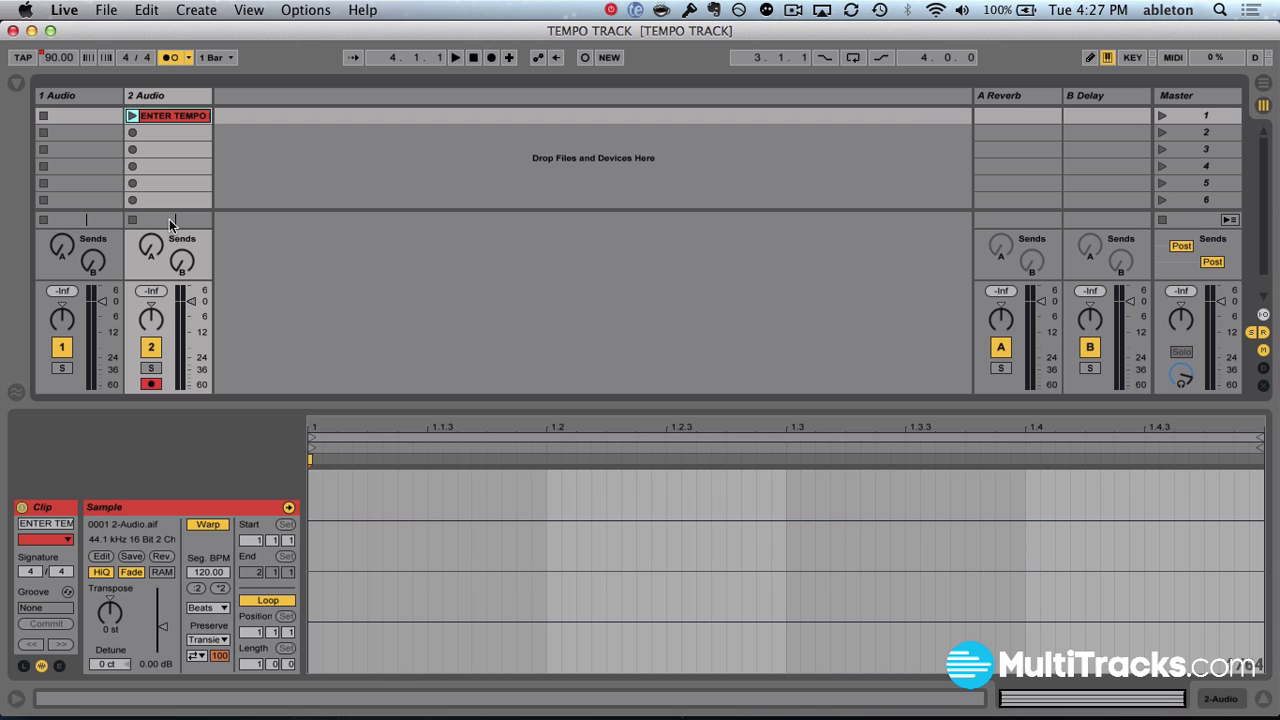
key(super+n)
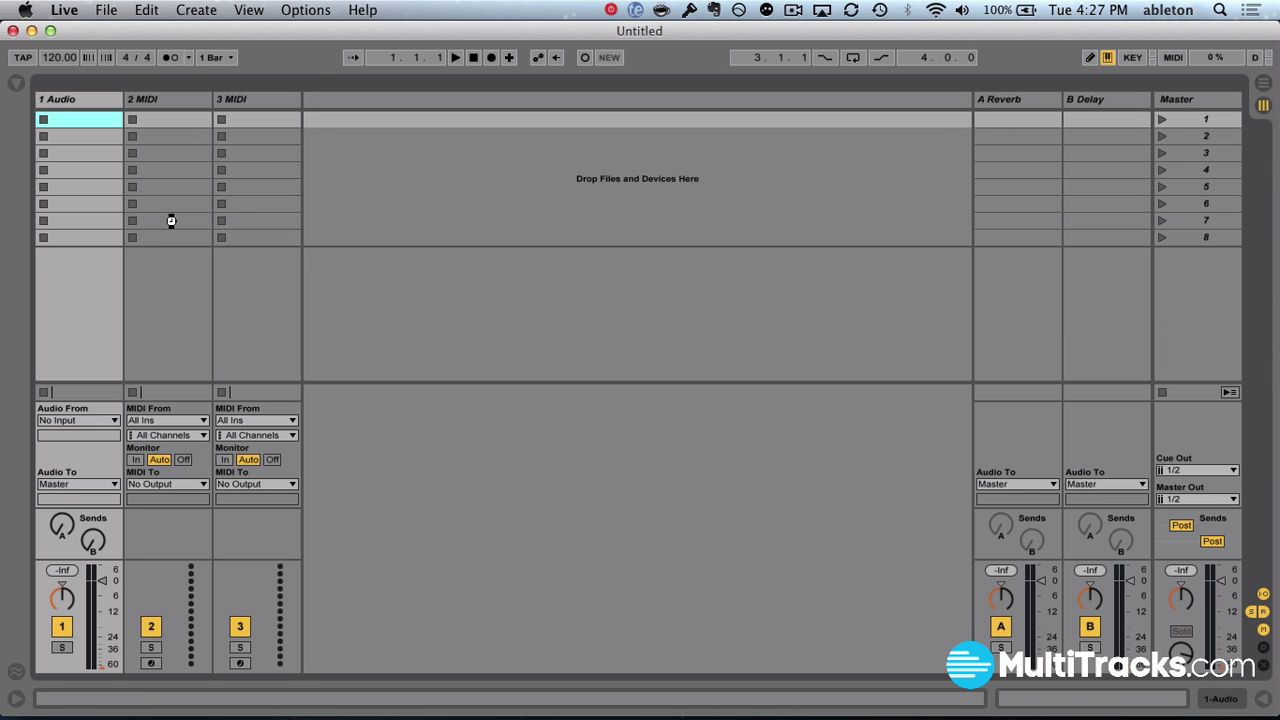
- Drag the clip from TEMPO TRACK.als's 2-Audio track onto 1 Audio at bar 1 in Arrangement View
key(Tab)
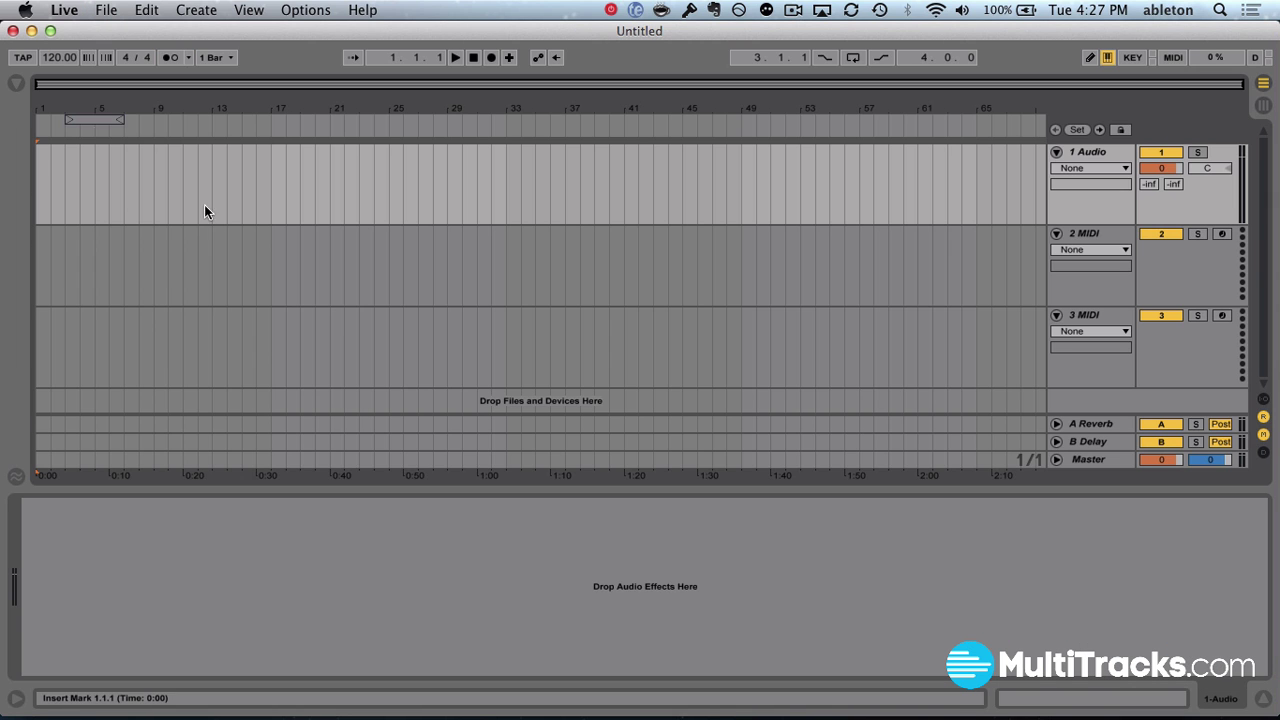
click(17, 84)
click(58, 258)
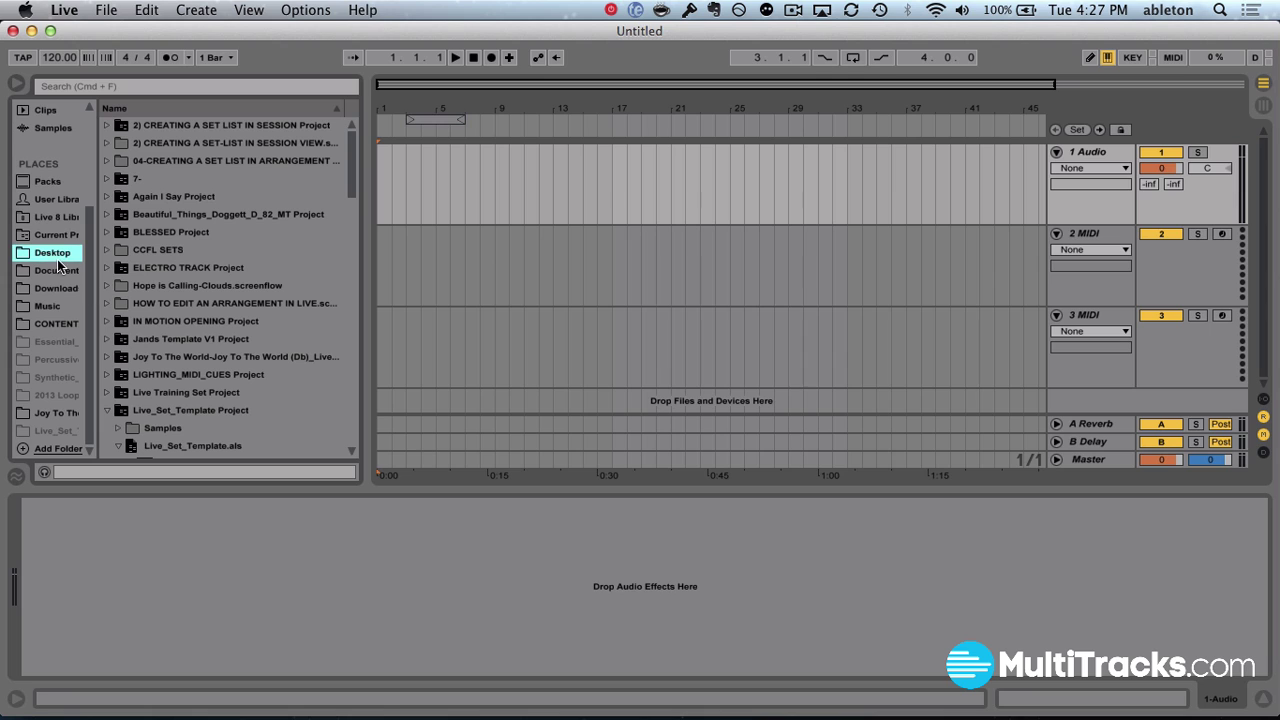
click(107, 410)
scroll(108, 411, down, 4)
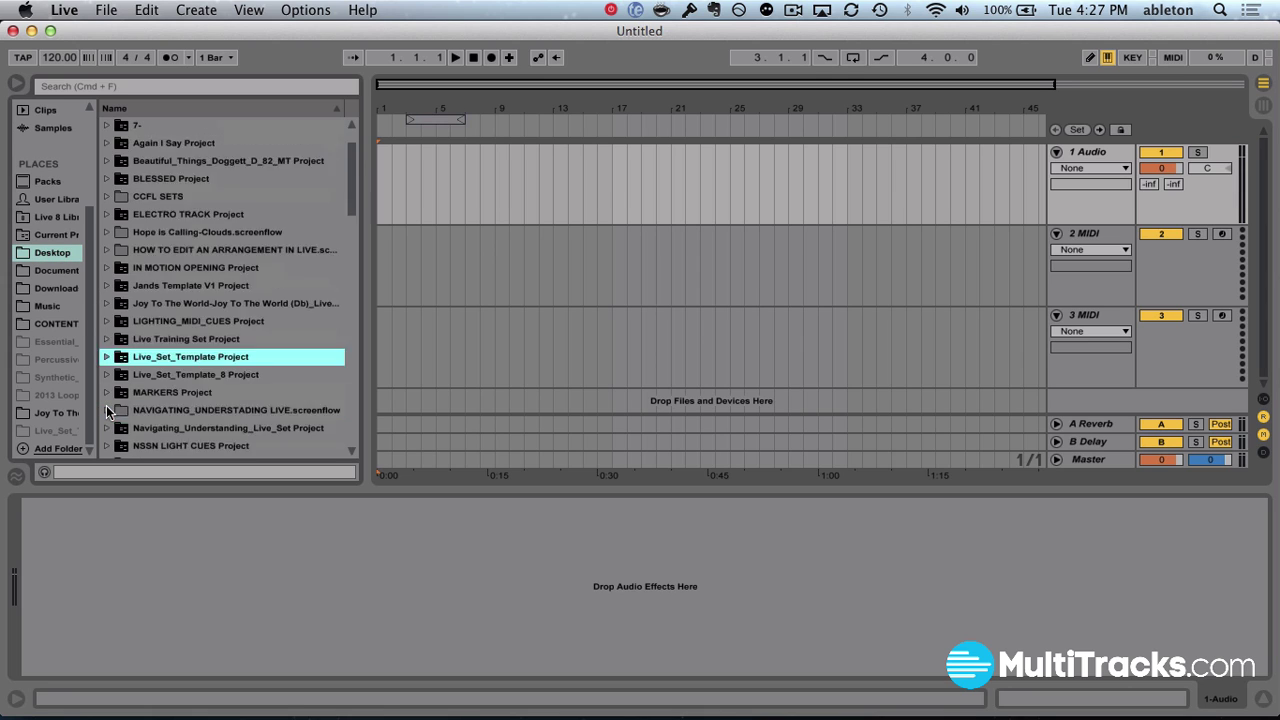
click(107, 374)
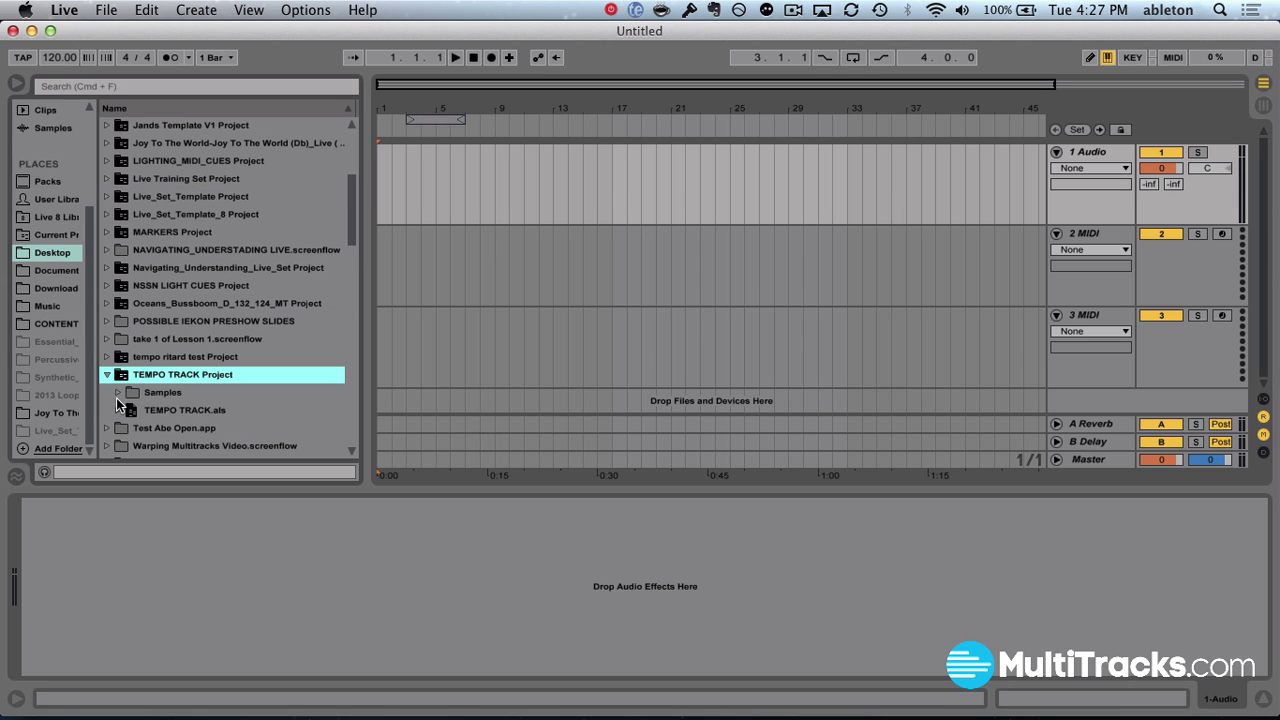
click(118, 409)
scroll(132, 420, down, 1)
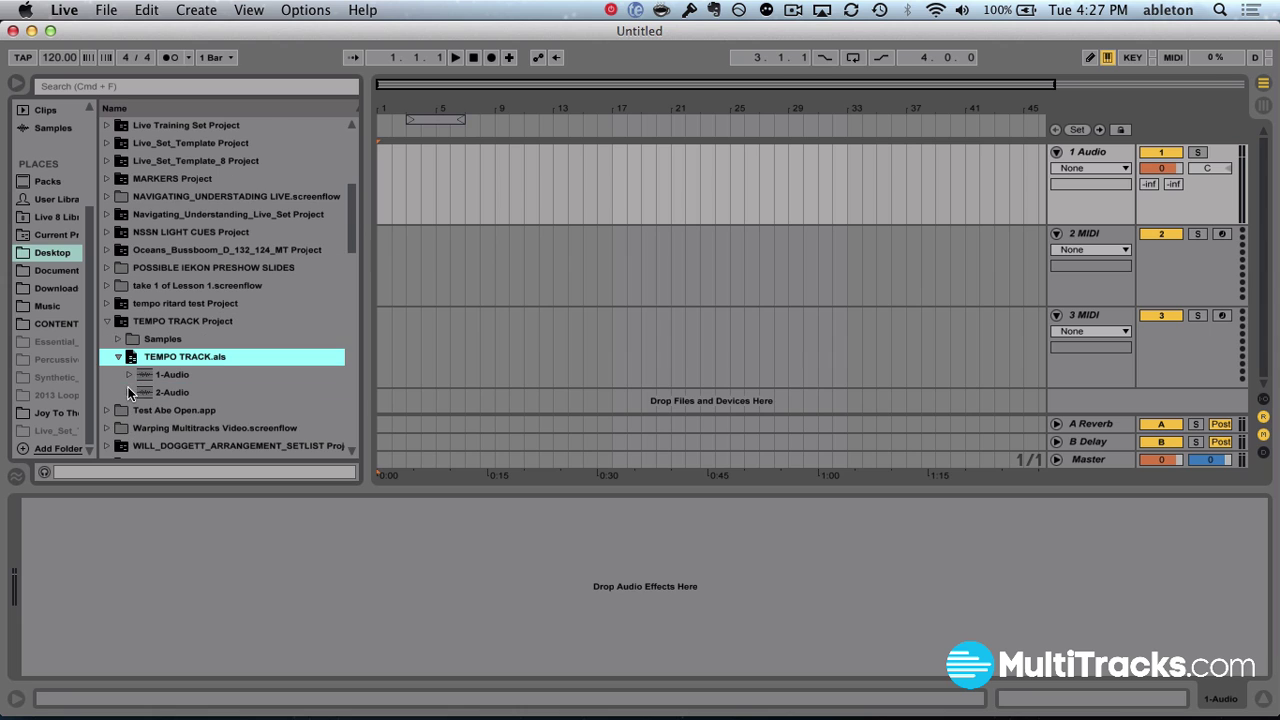
click(129, 391)
drag(160, 410, 393, 198)
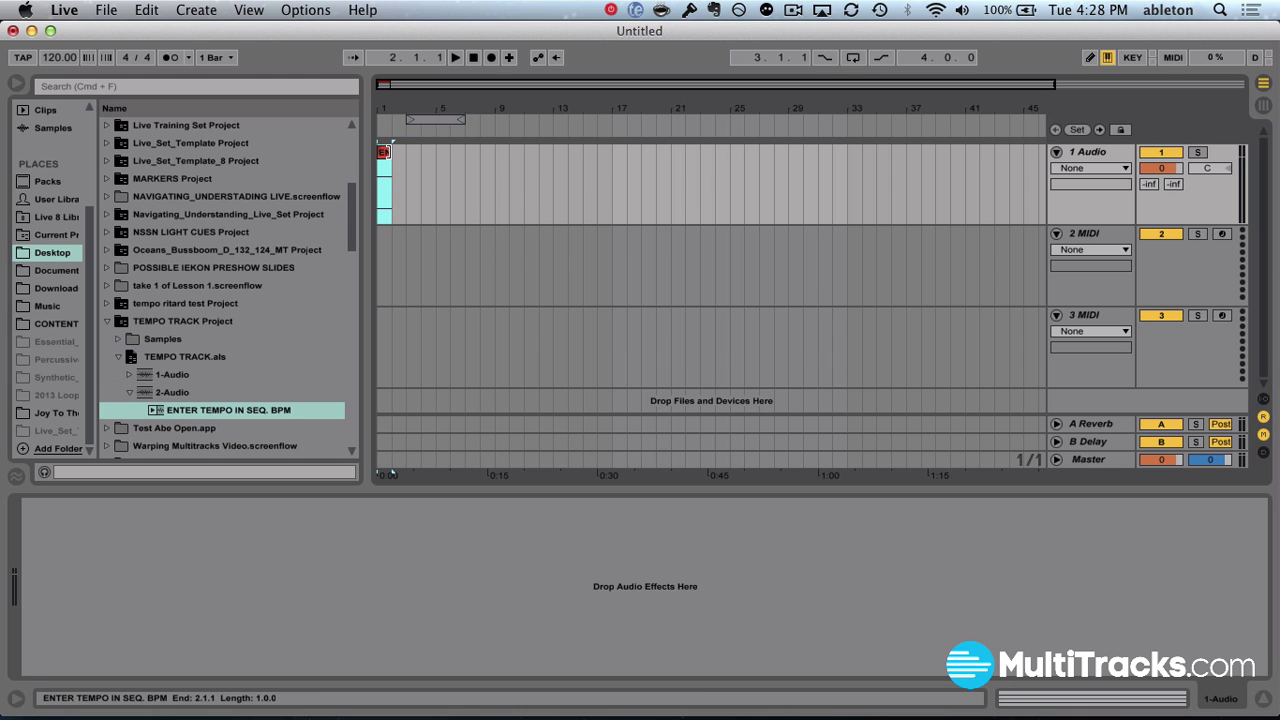
- Give the ENTER TEMPO clip a Seg. BPM of 115 and make it the Master clip
double_click(385, 155)
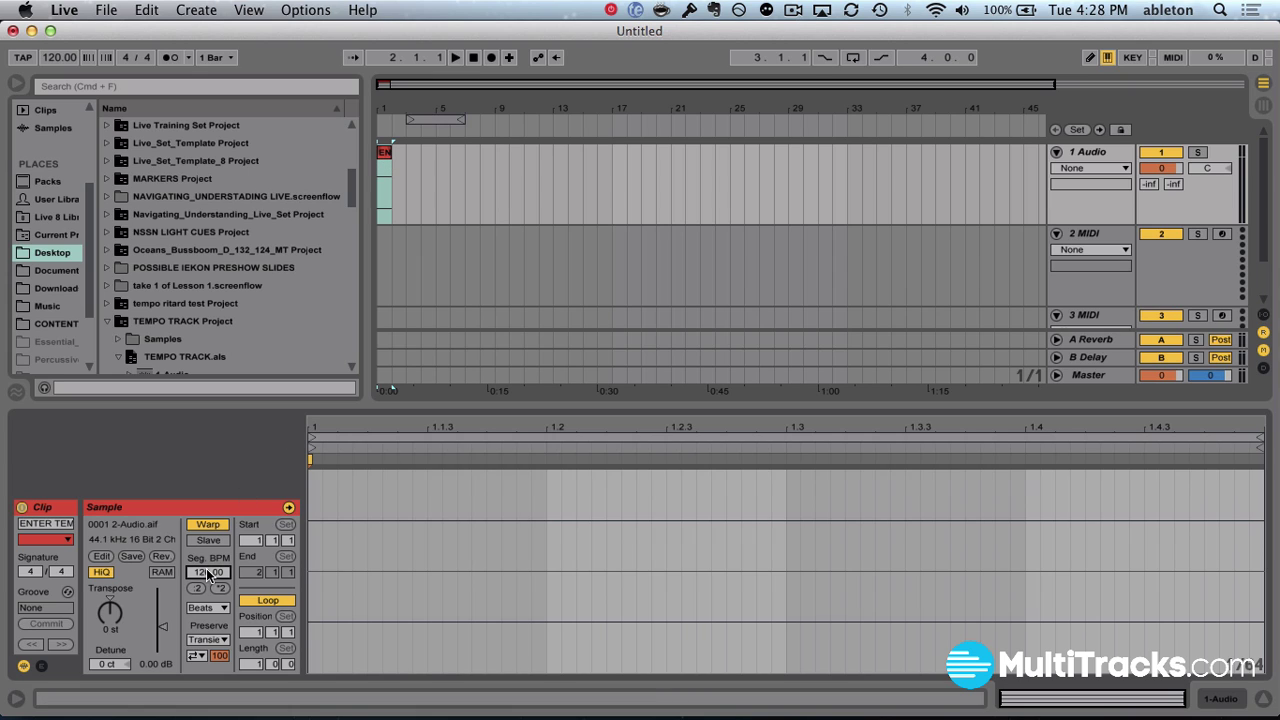
click(16, 84)
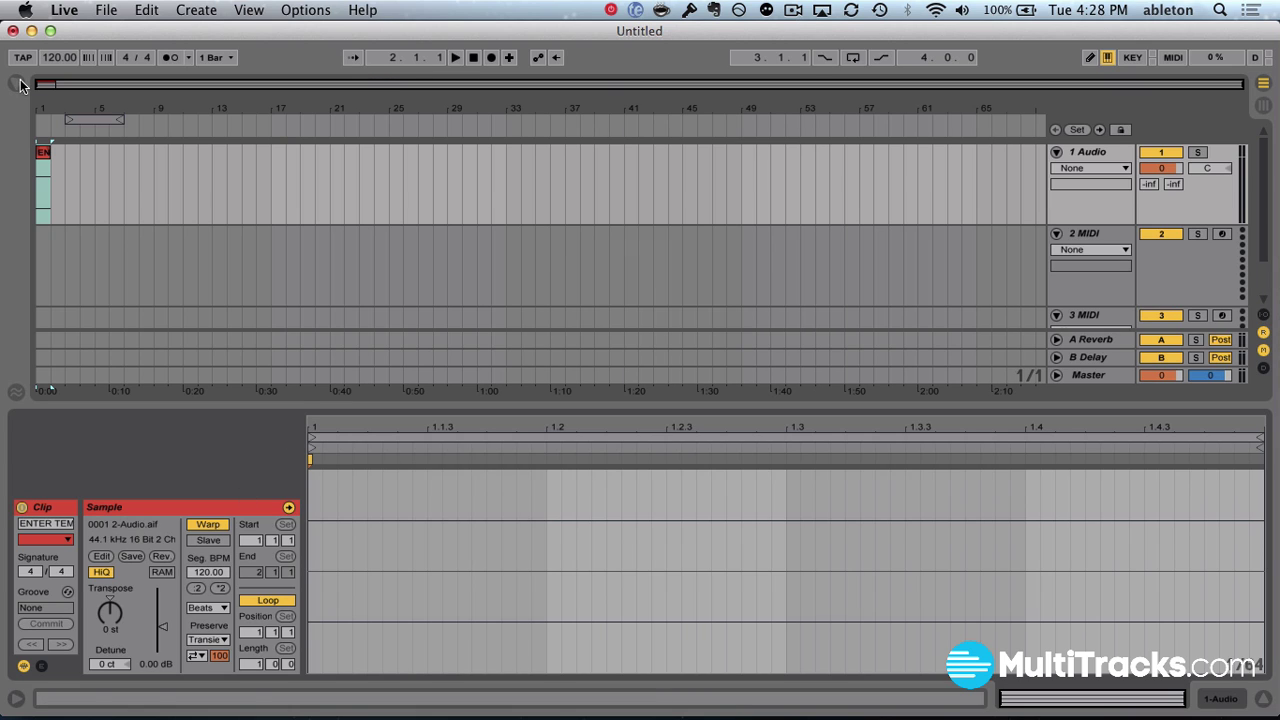
click(195, 575)
text(115)
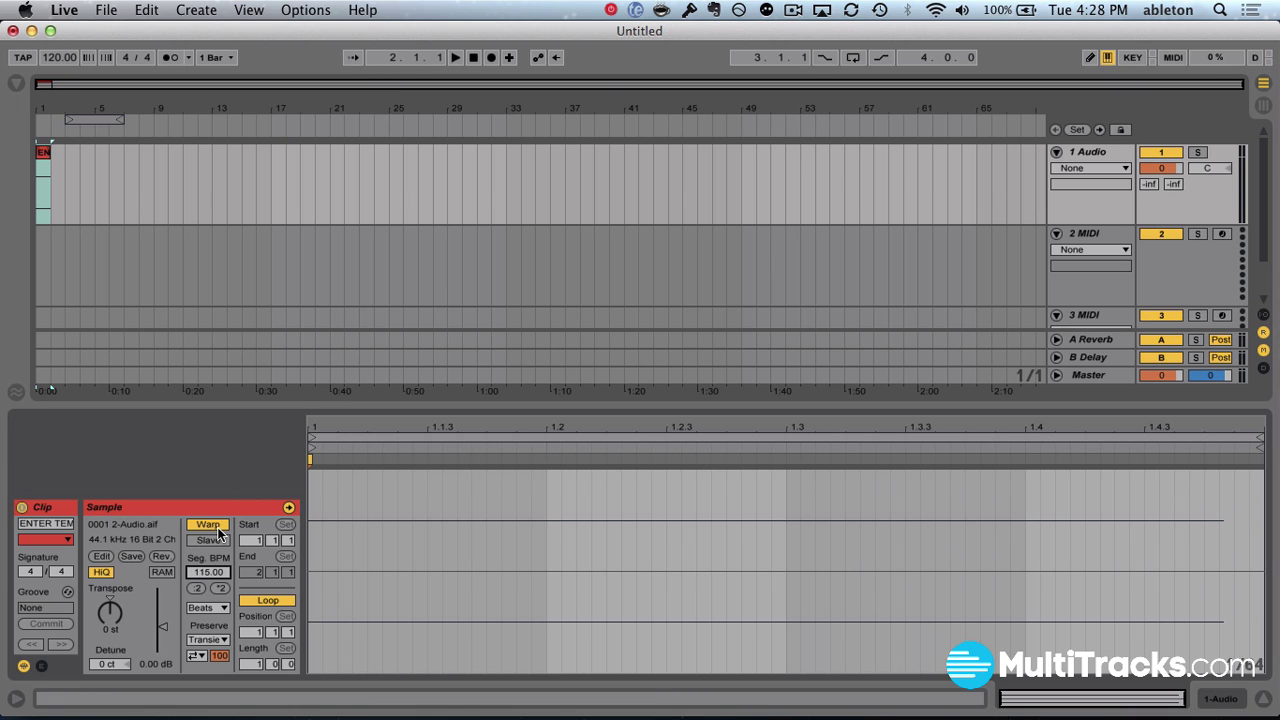
key(Return)
click(216, 541)
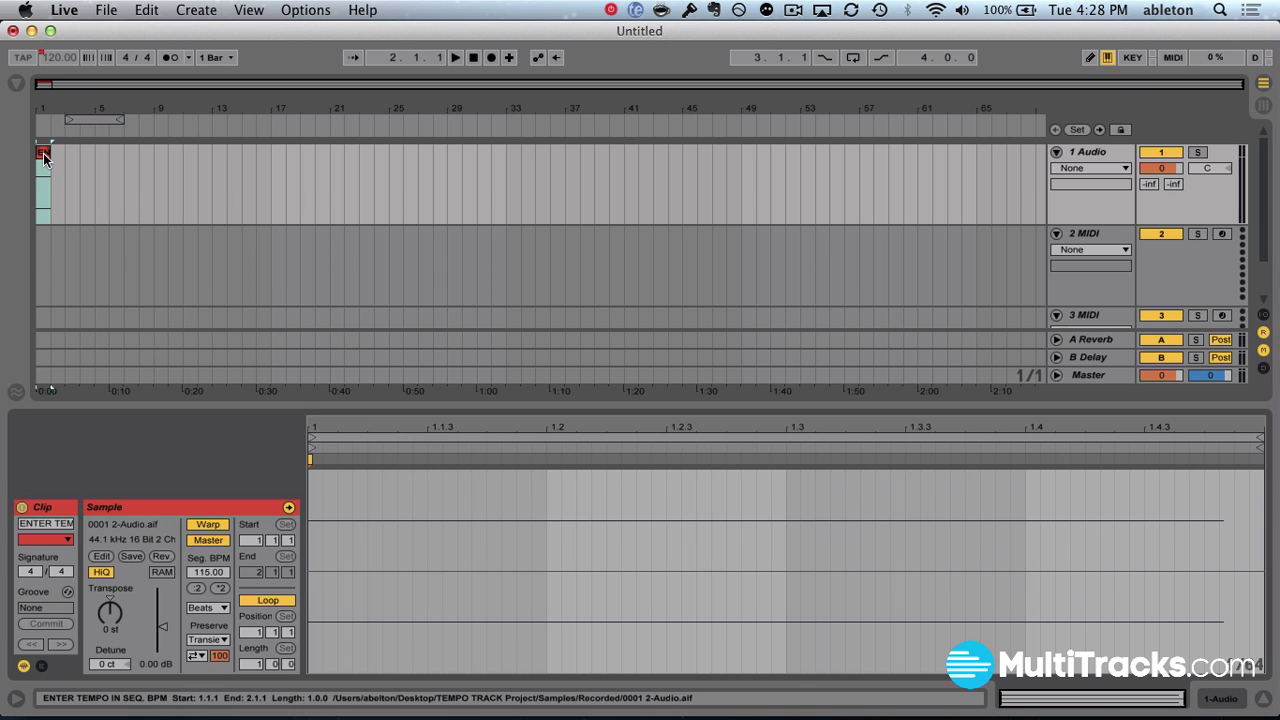
- Extend the clip to bar 37 and play with the metronome to confirm 115 BPM
drag(46, 152, 565, 152)
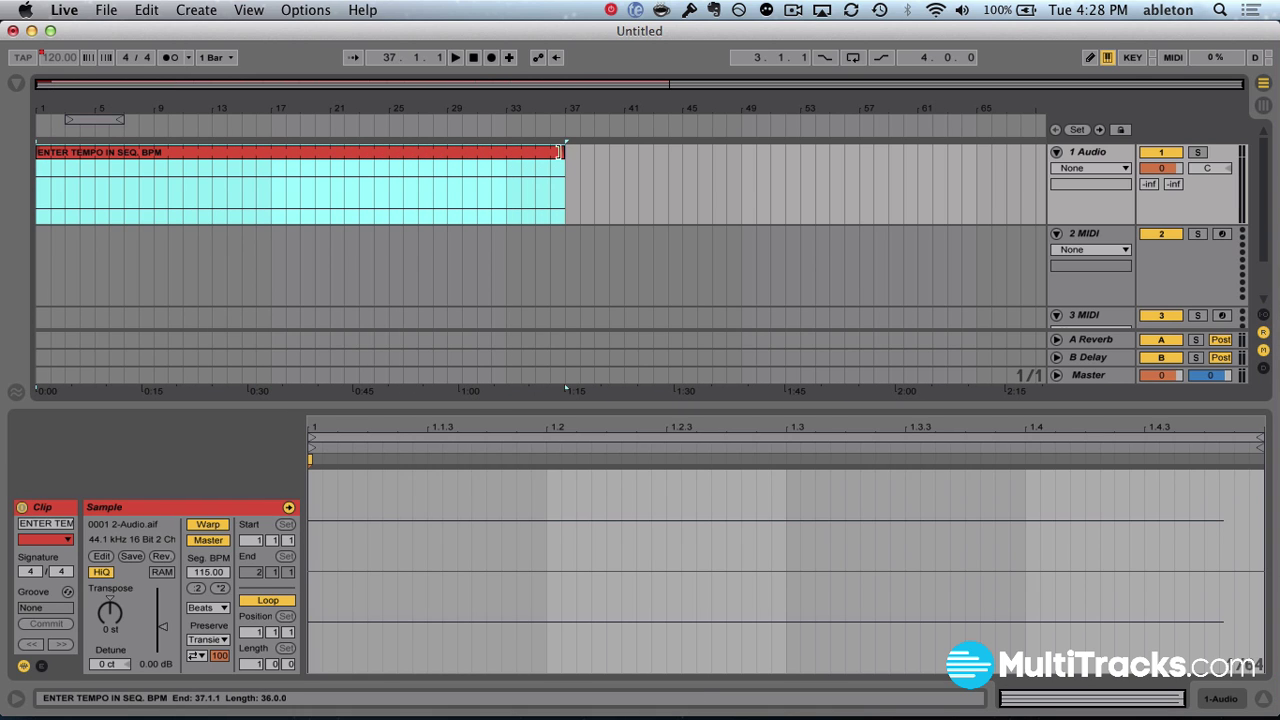
click(472, 57)
key(space)
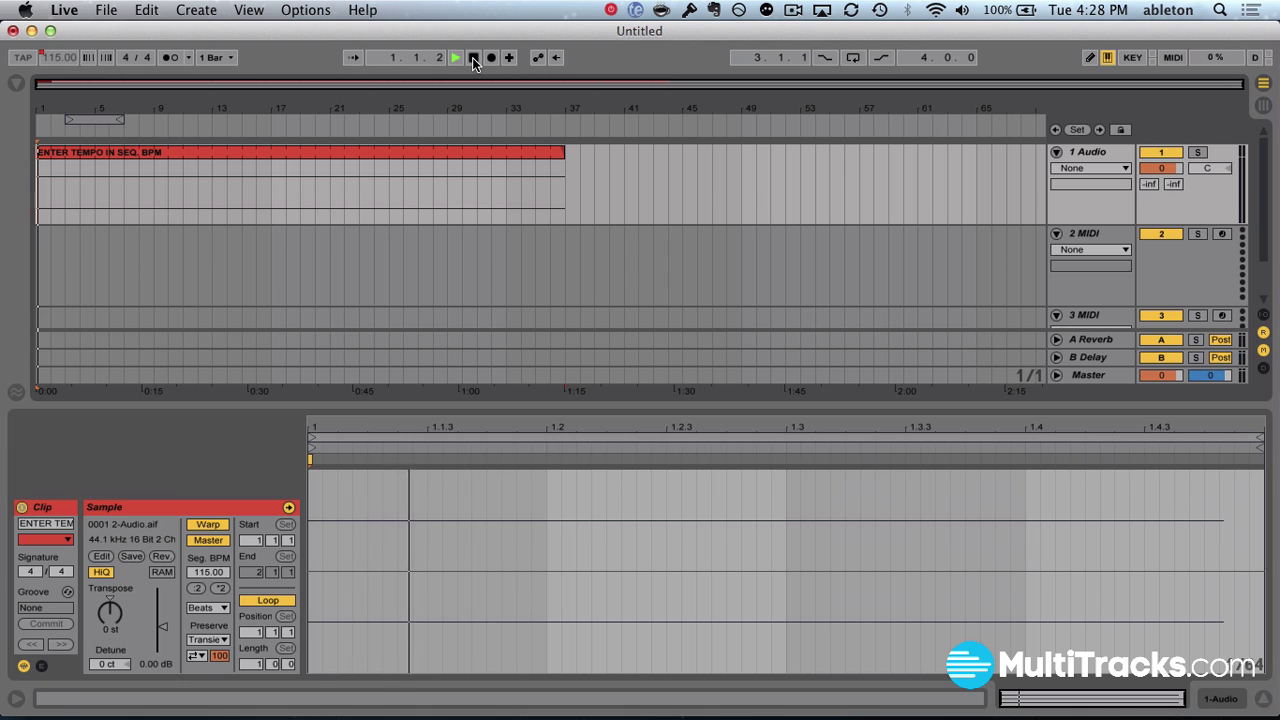
click(170, 57)
click(63, 60)
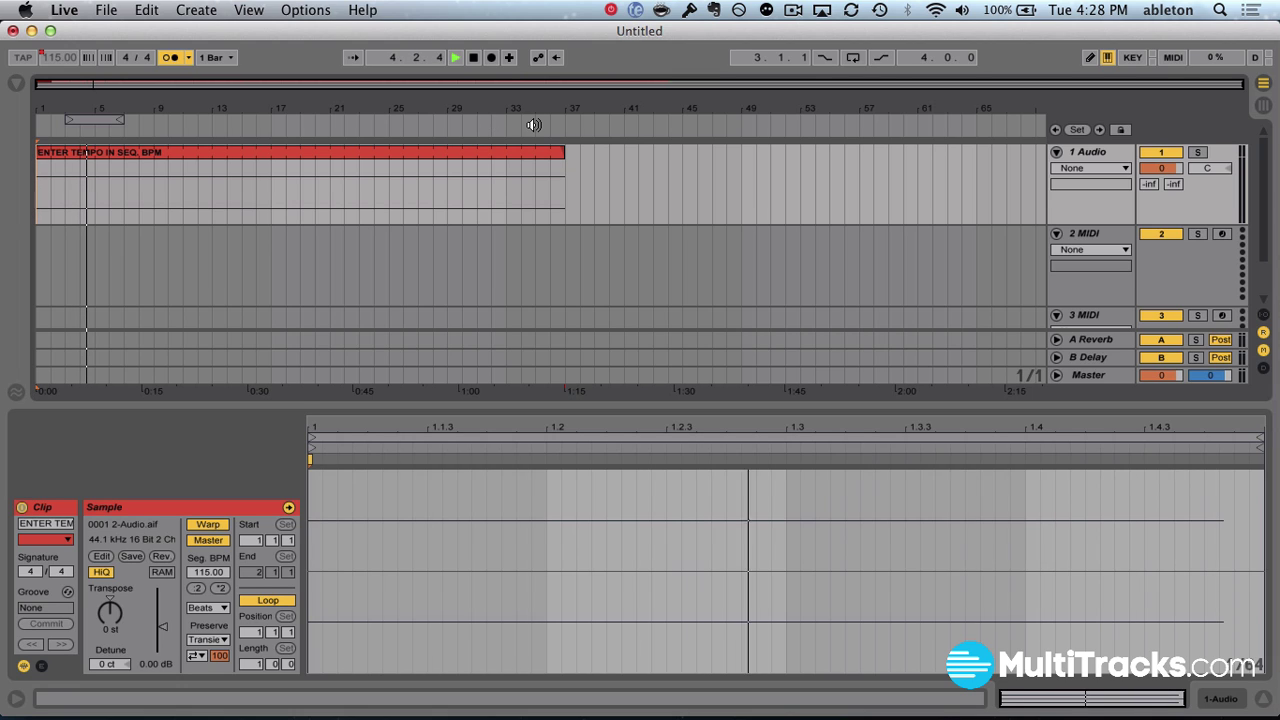
key(space)
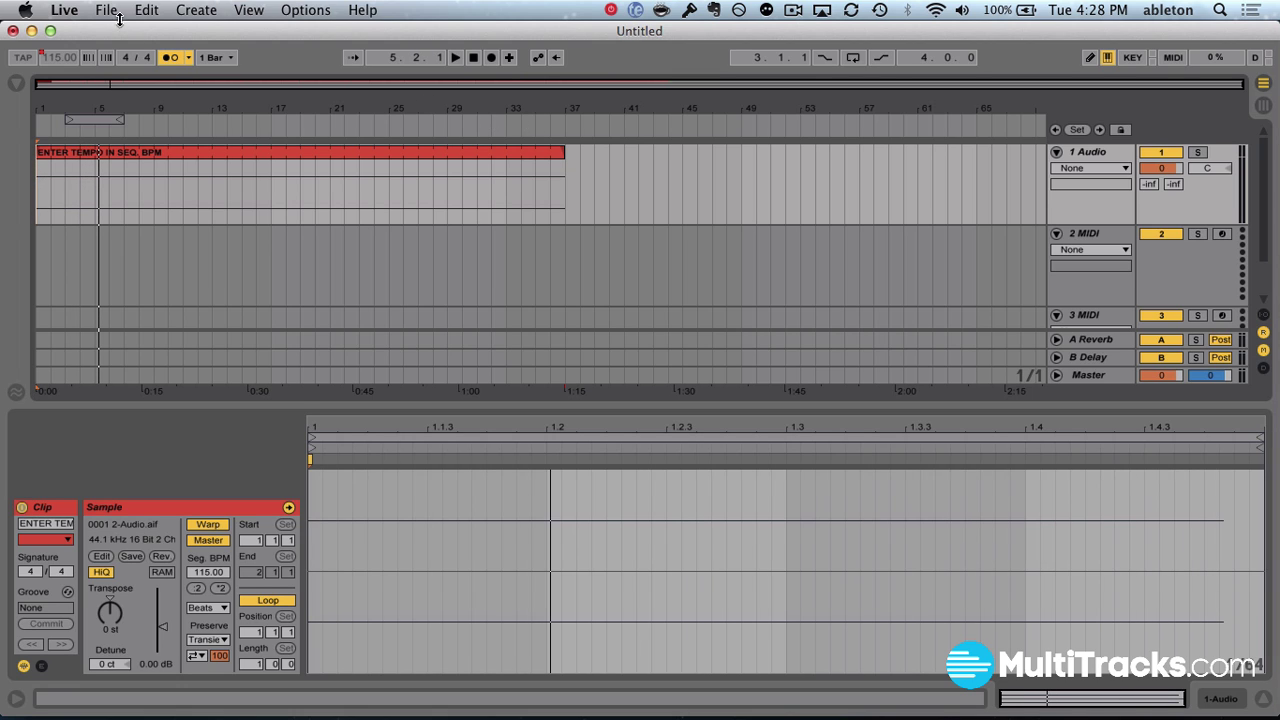
- Open the Joy To The World Live 9 set without saving, then inspect its ENTER TEMPO clip
click(16, 85)
scroll(47, 306, down, 3)
click(50, 328)
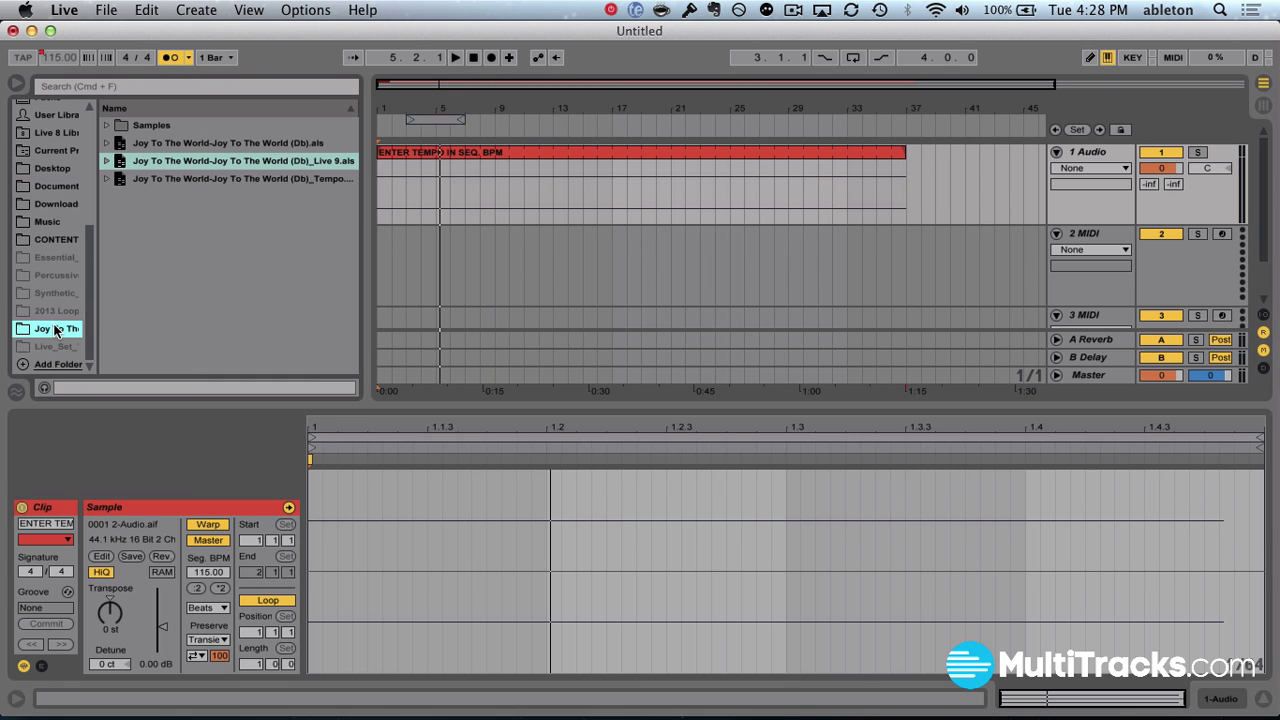
double_click(228, 161)
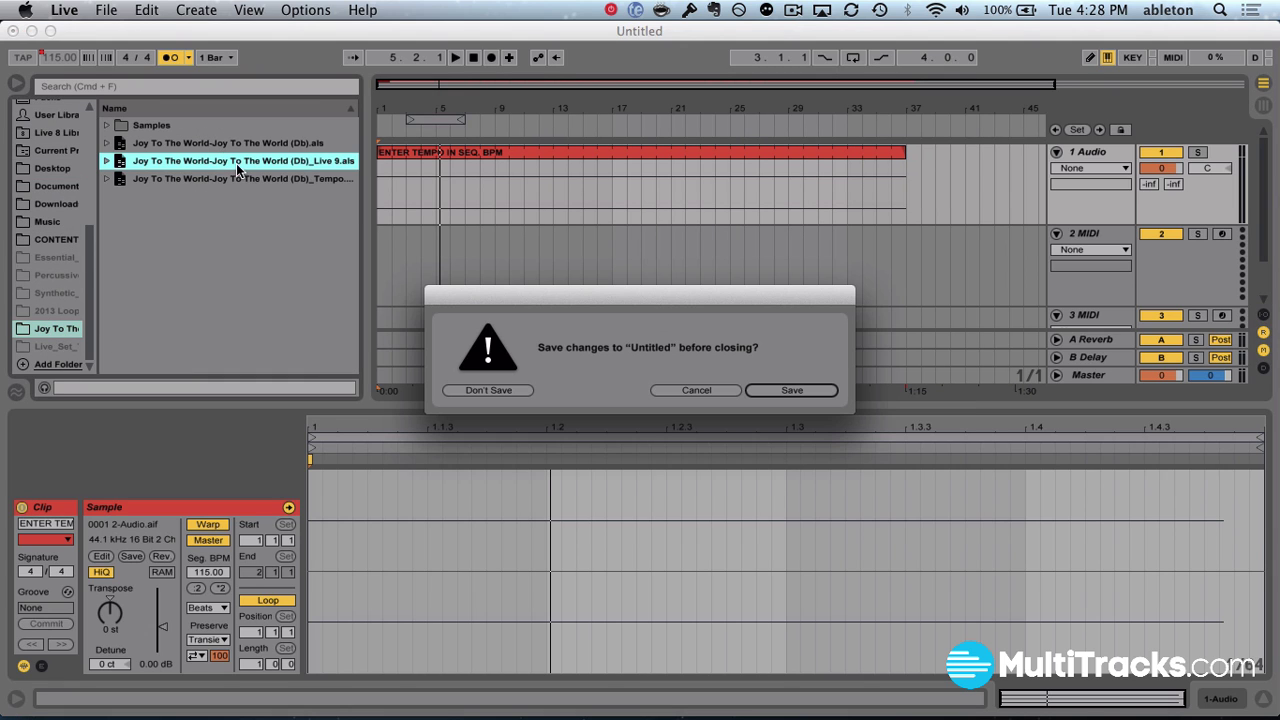
click(525, 388)
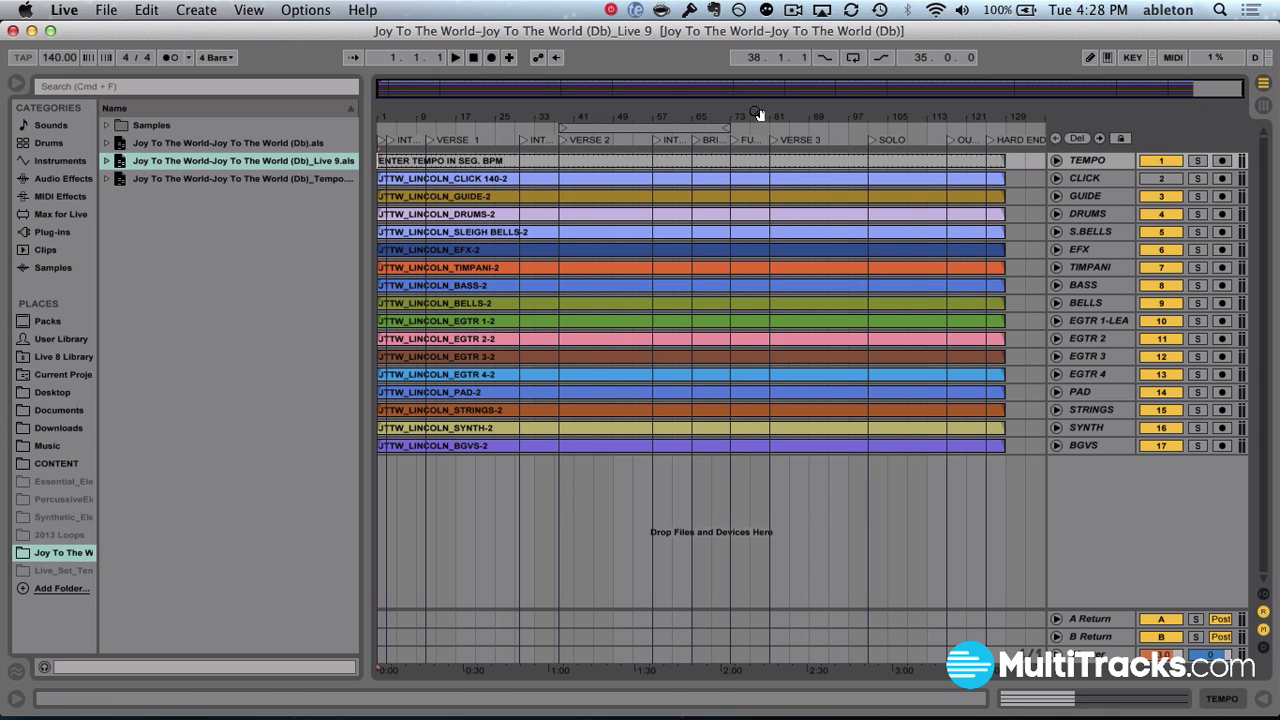
double_click(812, 157)
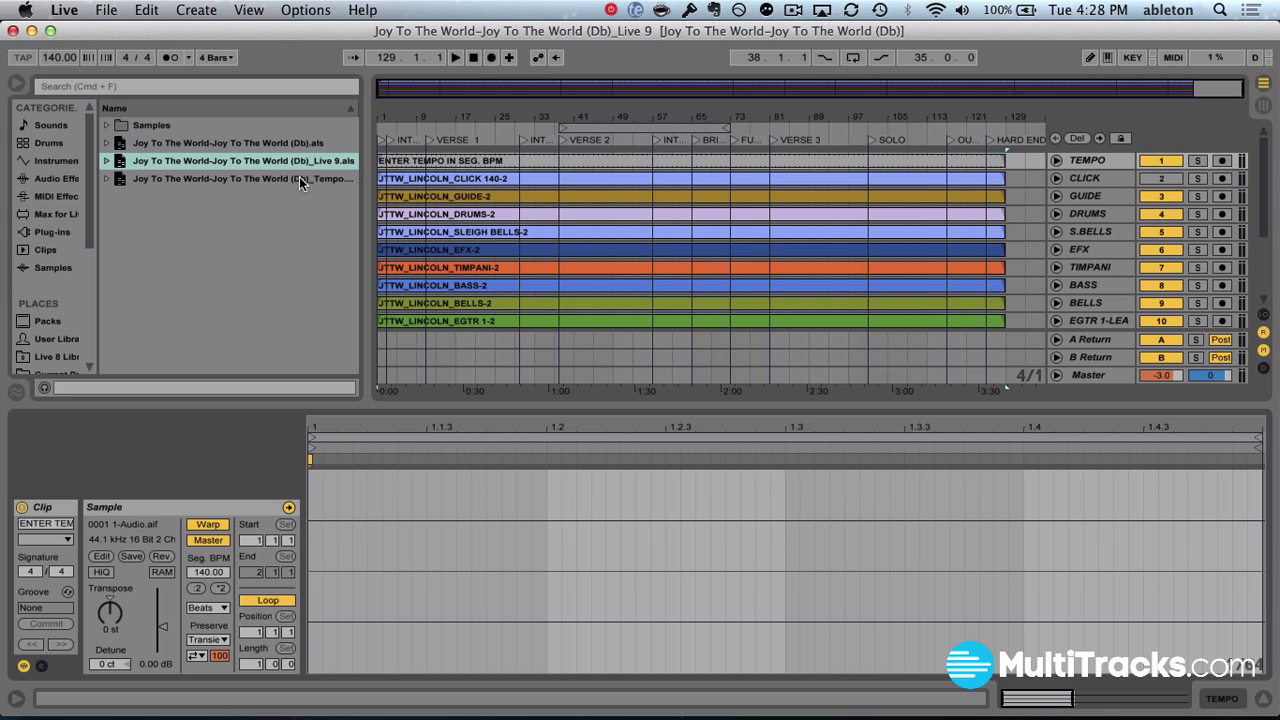
- Start a new Live set and delete its default tracks in Arrangement view
key(super+n)
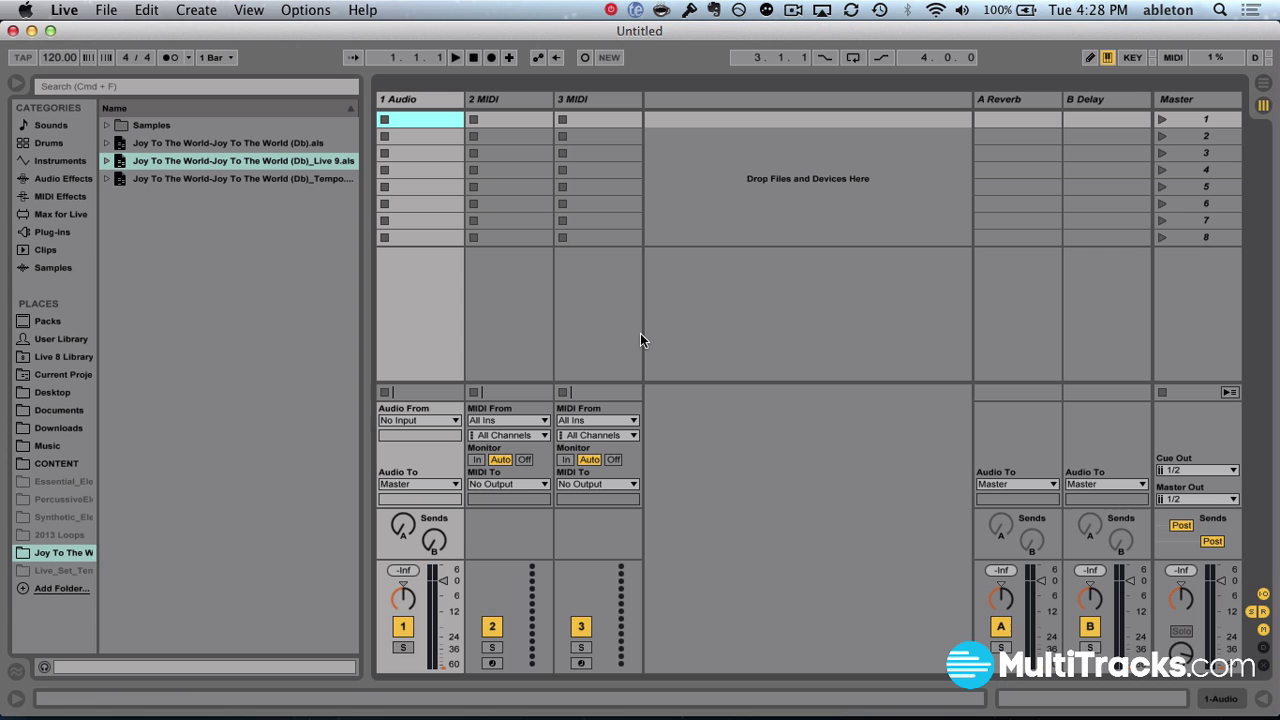
key(Tab)
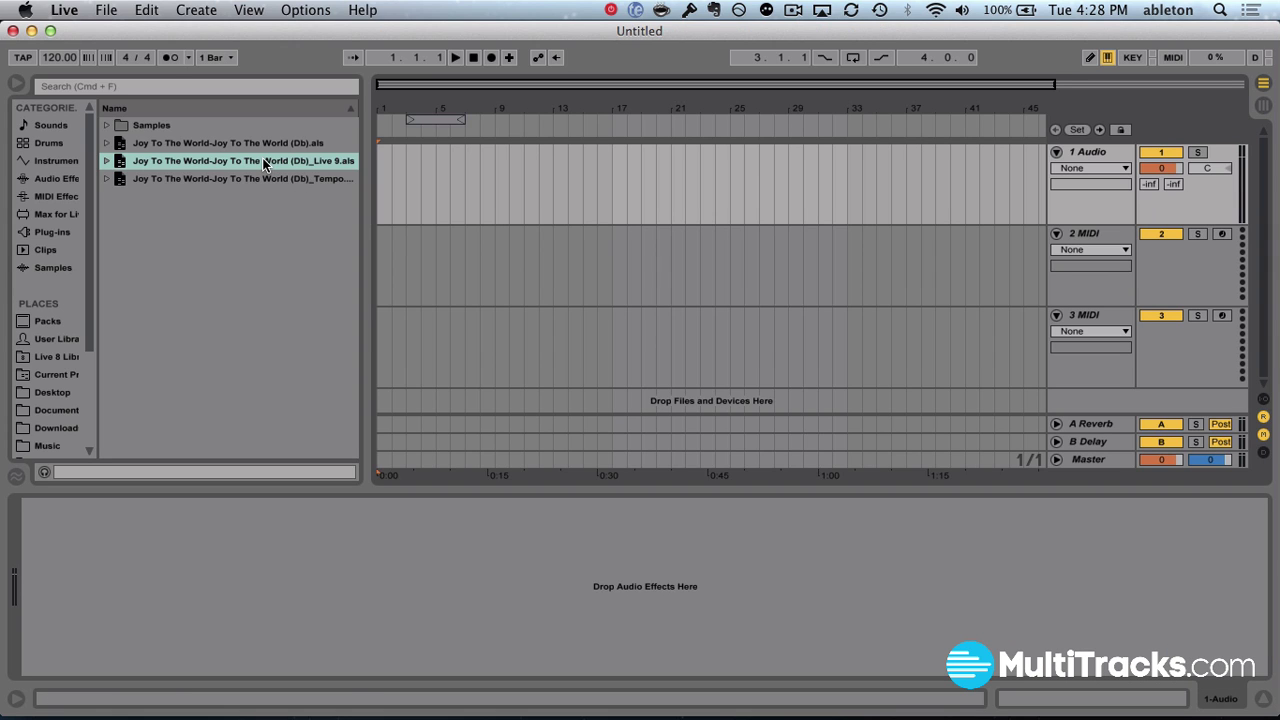
click(1084, 152)
key(Delete)
key(Delete)
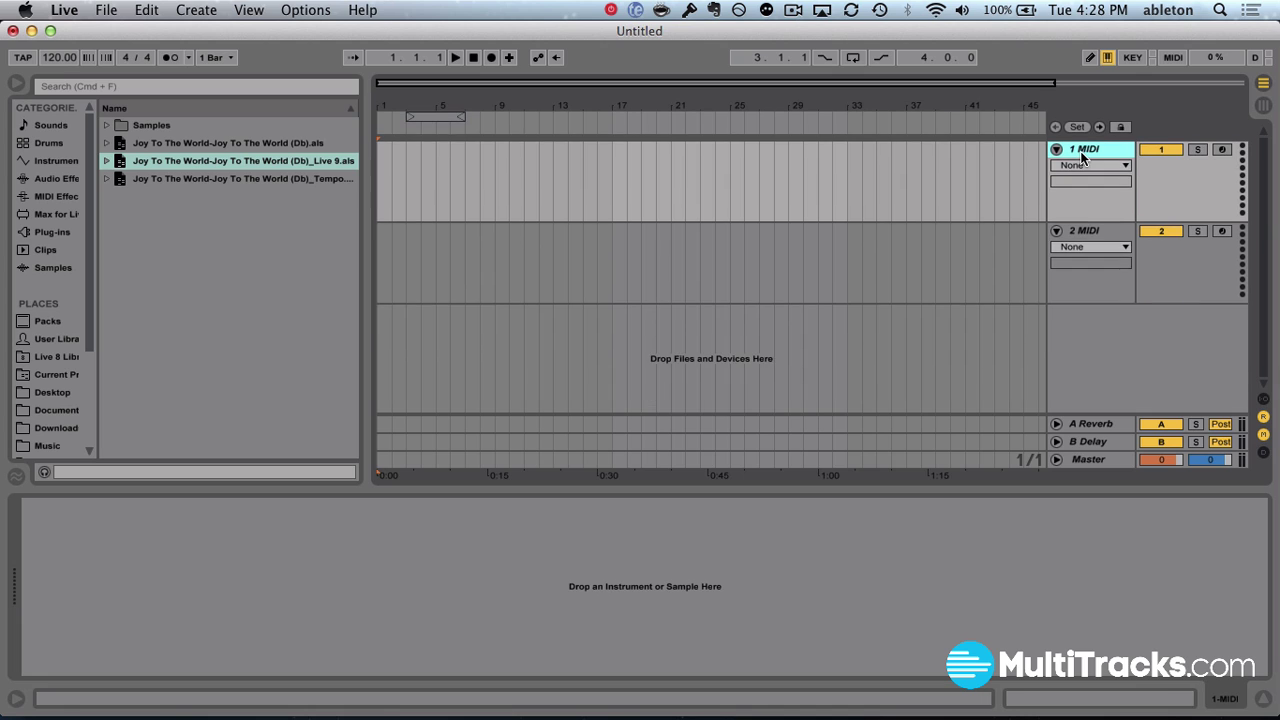
- Import the Joy To The World set's tracks and delete the leftover empty MIDI track
click(215, 158)
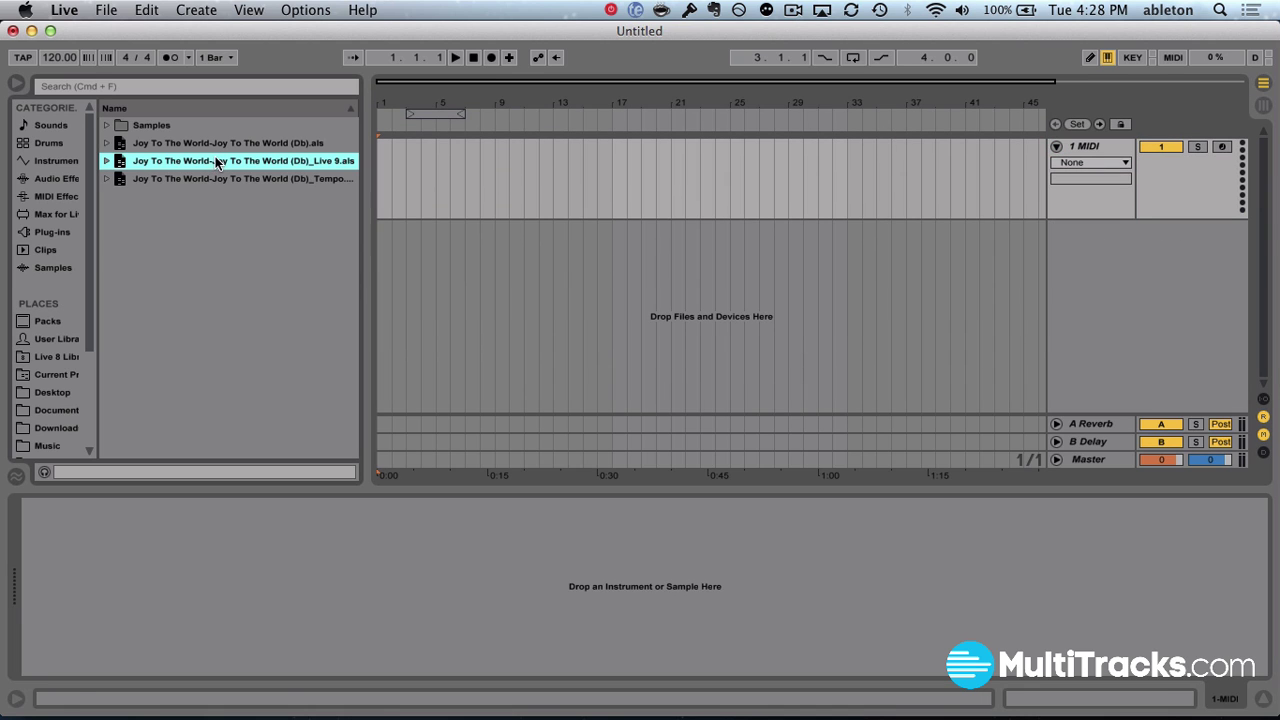
drag(401, 236, 401, 236)
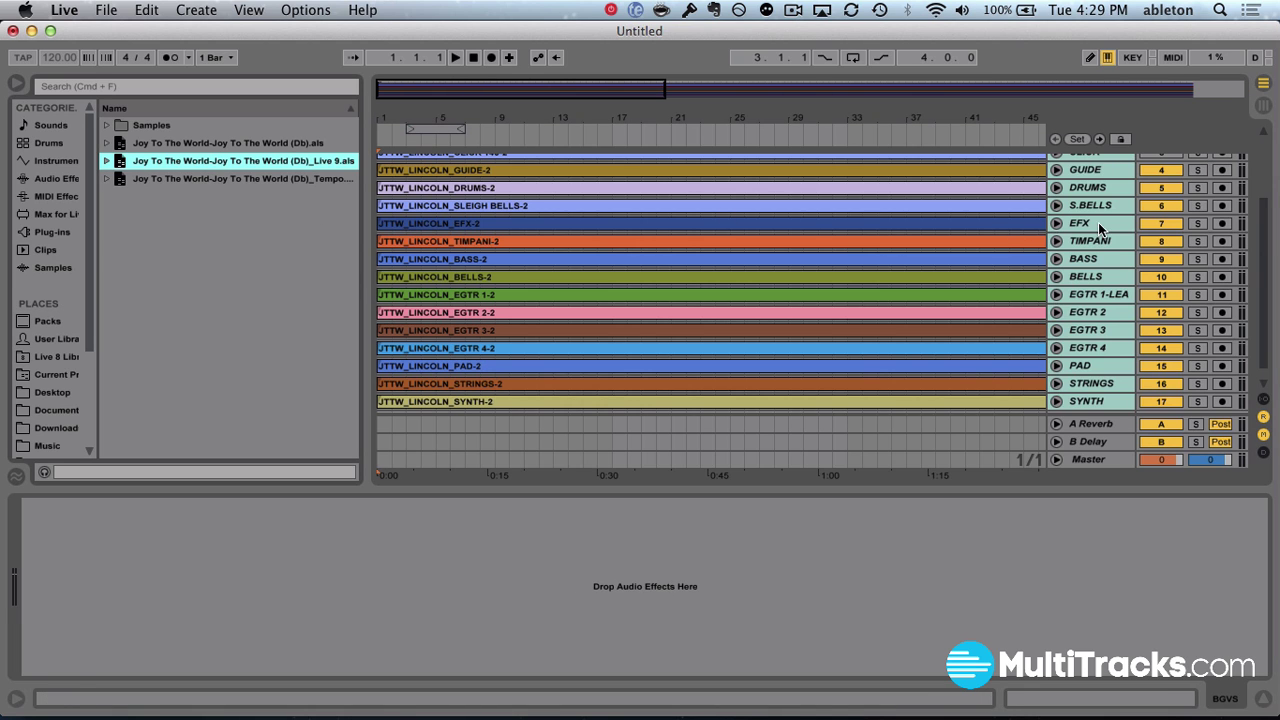
click(1080, 170)
key(Delete)
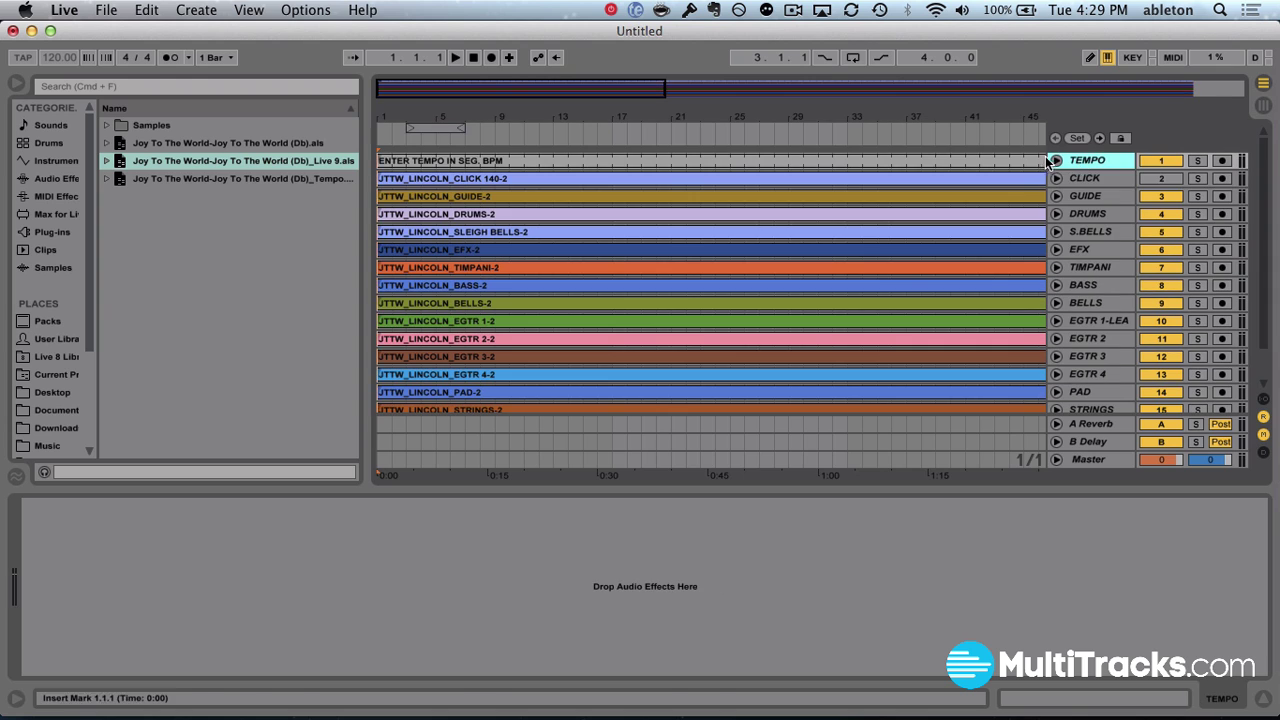
click(1034, 165)
- Set the imported TEMPO clip to Master and play with the metronome to confirm 140 BPM
double_click(1018, 165)
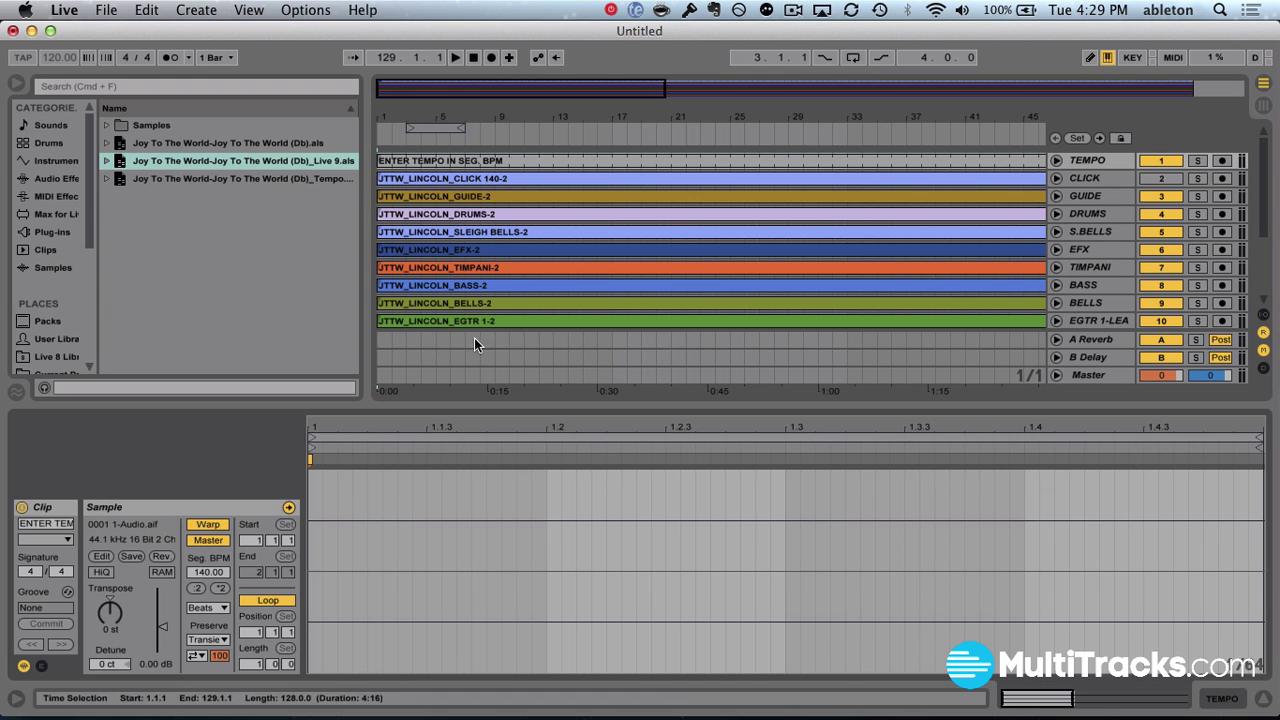
click(218, 543)
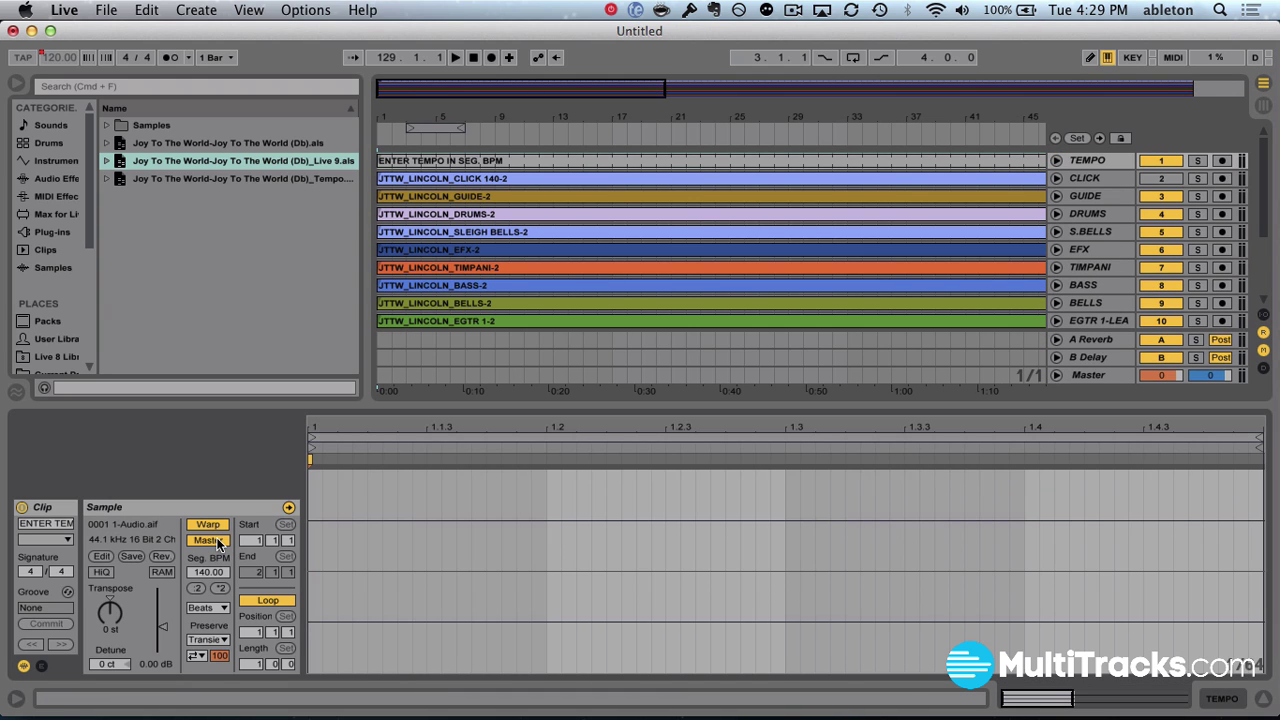
key(space)
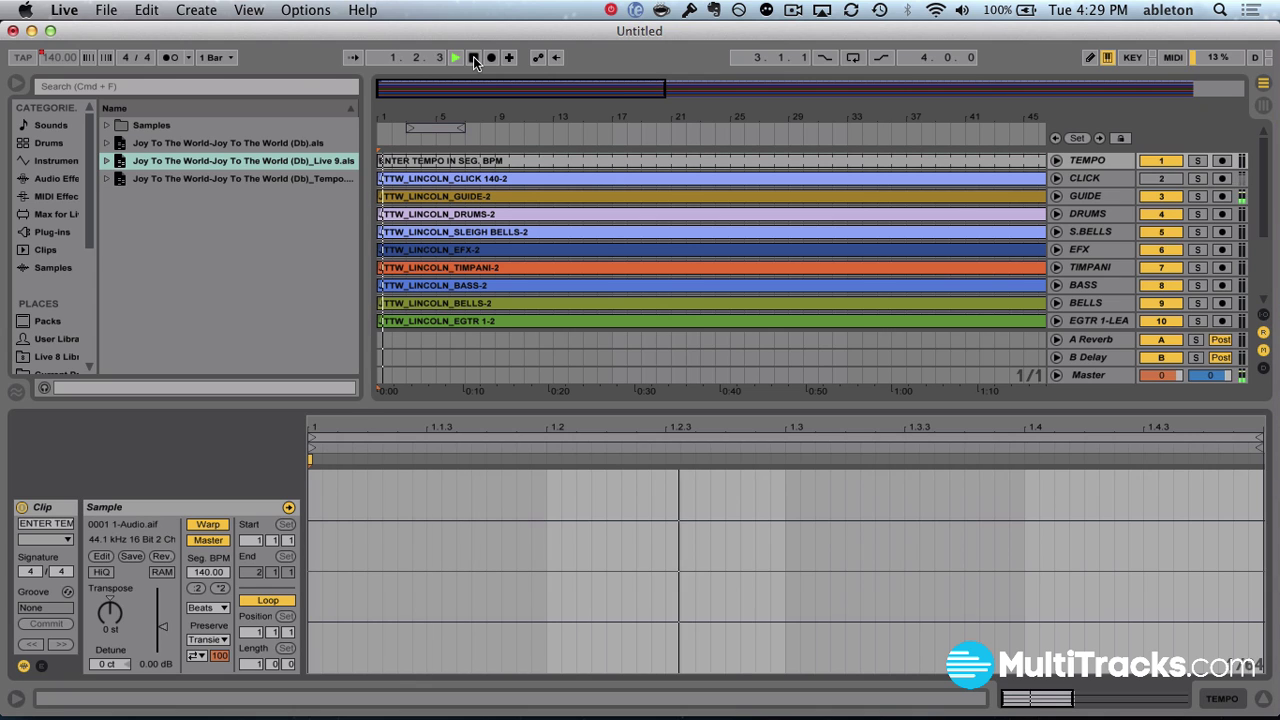
click(171, 58)
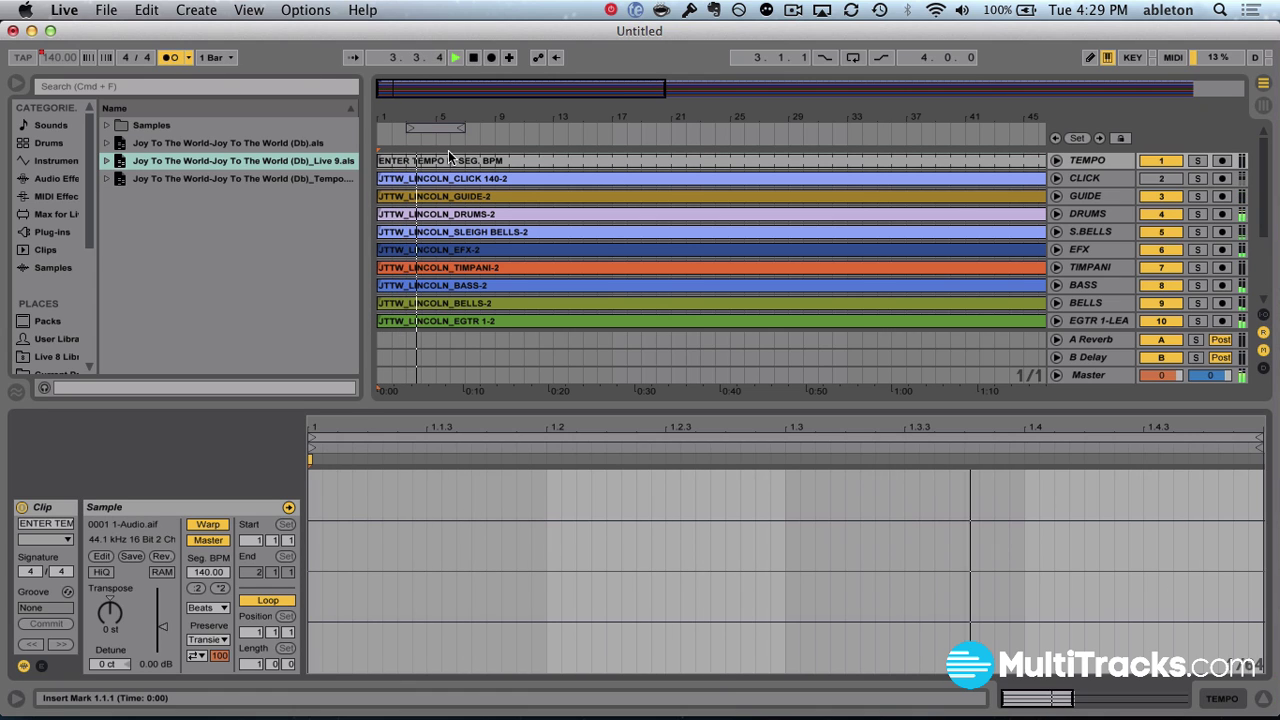
key(space)
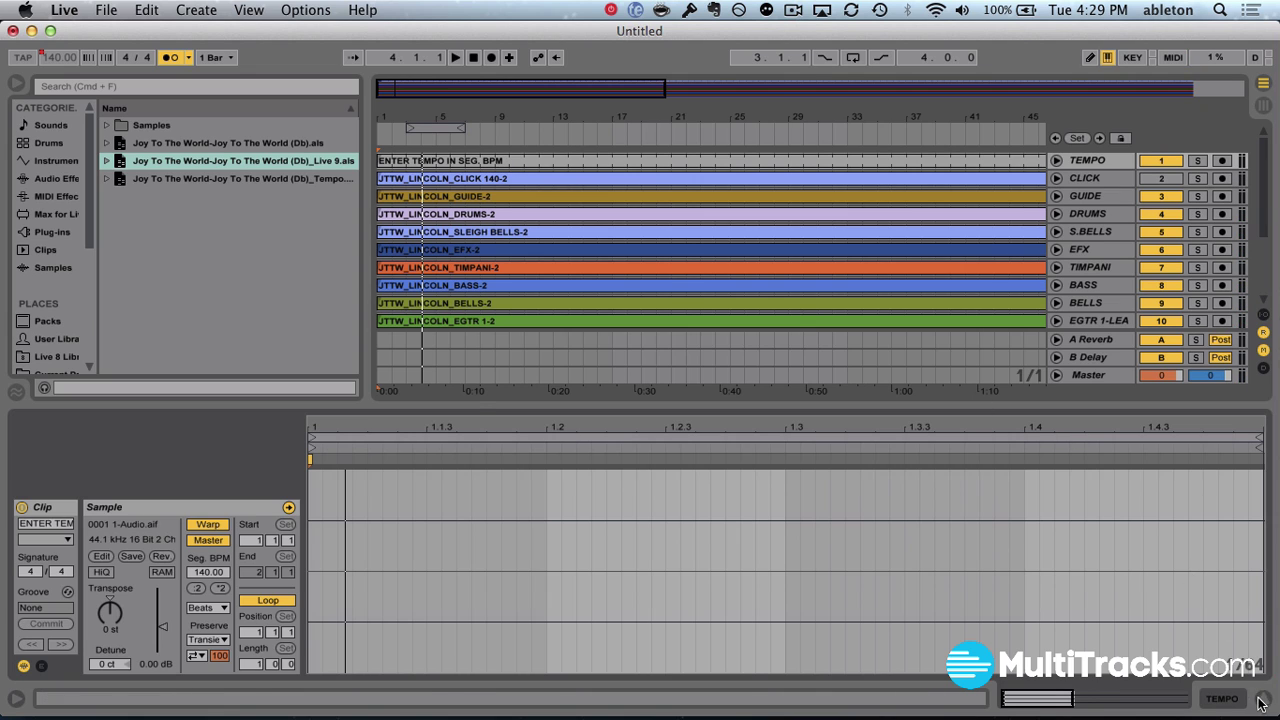
click(1262, 698)
- Zoom out the arrangement so all 129 bars of the song are visible
drag(887, 117, 885, 100)
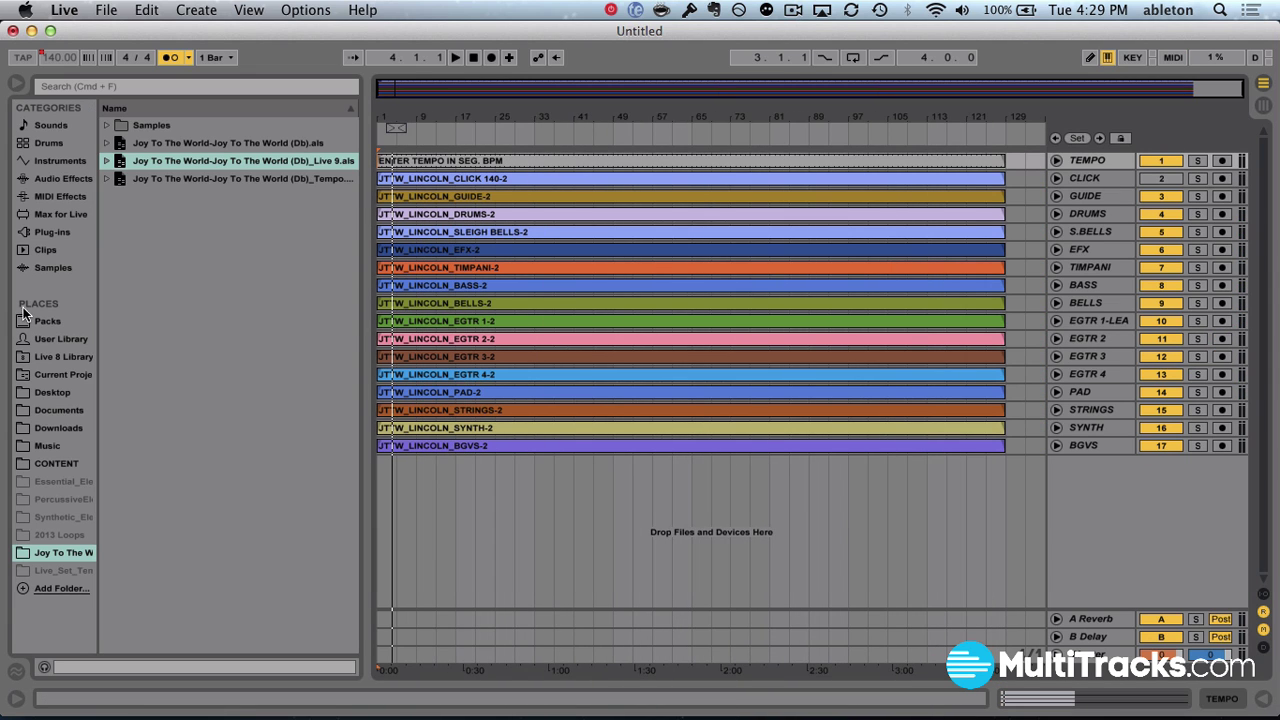